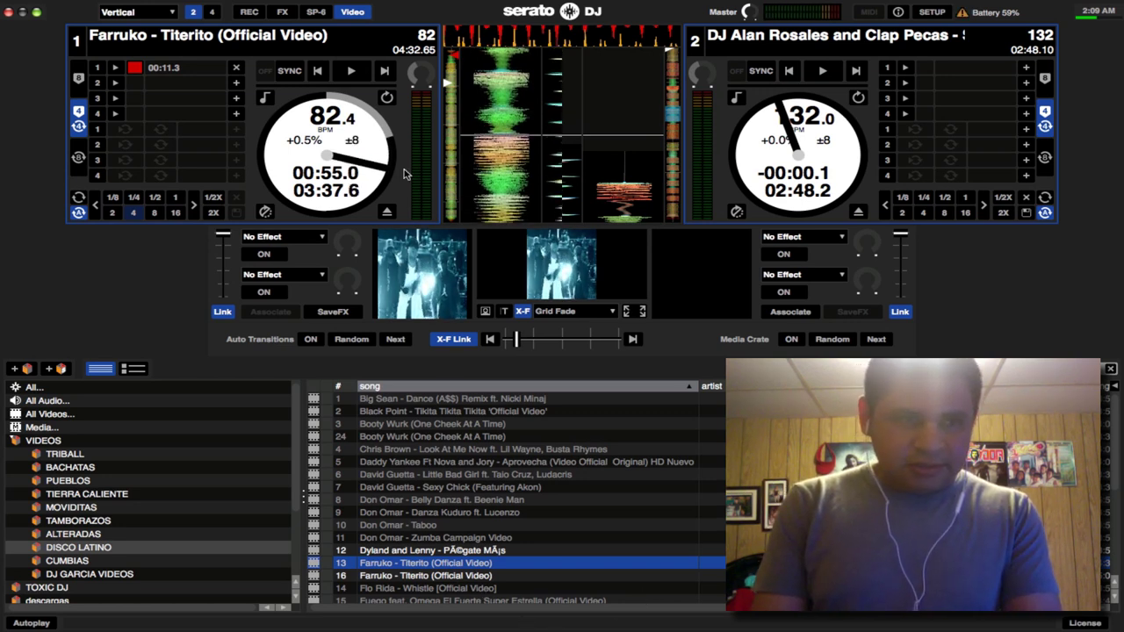
Leave Serato DJ's full-screen view, then launch Nicecast 2 and bring its Broadcast window toward the middle of the desktop.
{"action": "left_click", "coordinate": [37, 14]}
{"action": "mouse_move", "coordinate": [658, 614]}
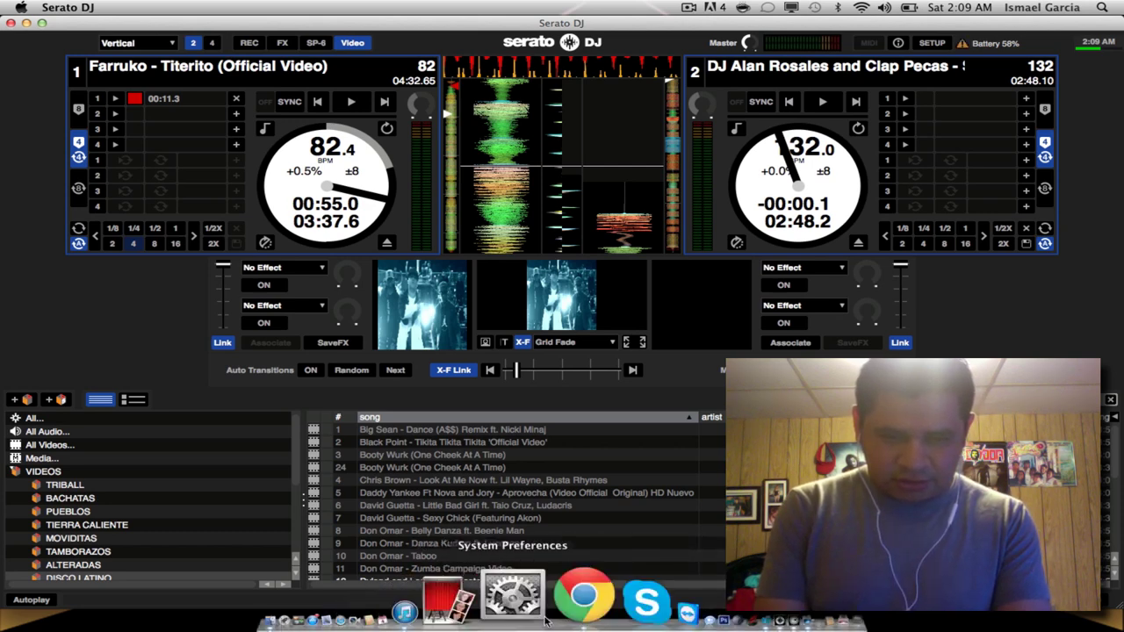
{"action": "key", "text": "F4"}
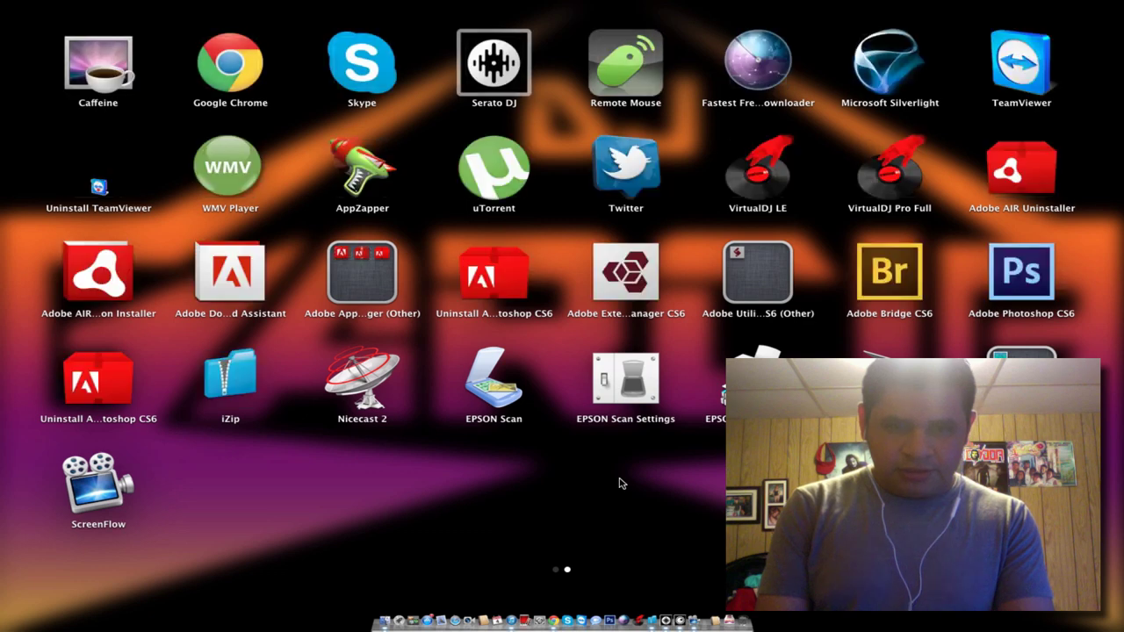
{"action": "left_click", "coordinate": [619, 483]}
{"action": "key", "text": "F4"}
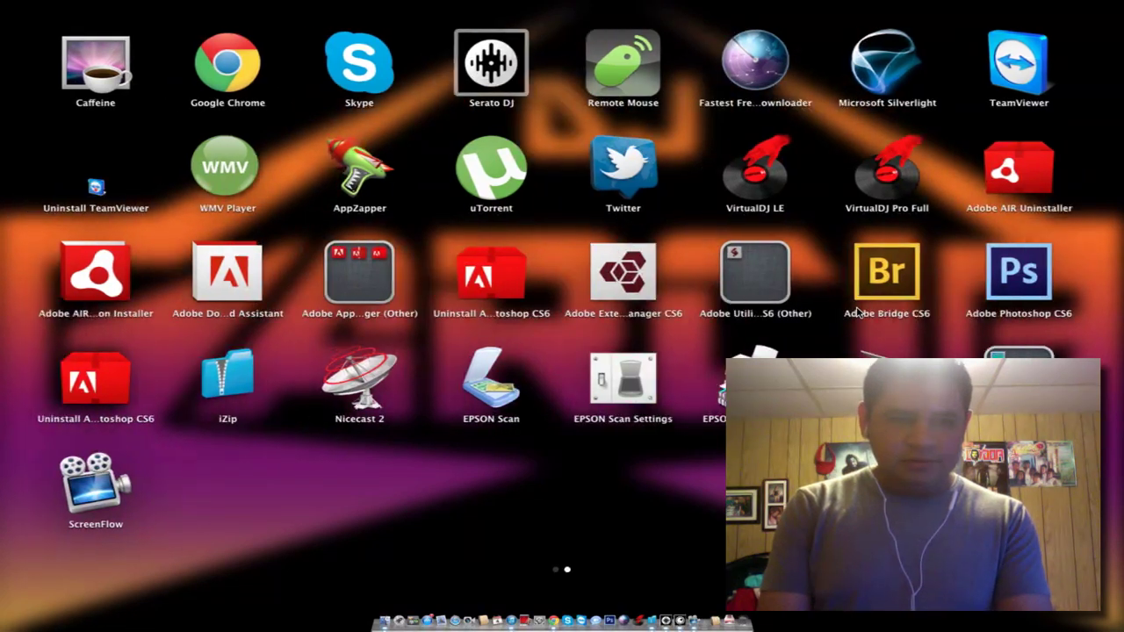
{"action": "scroll", "coordinate": [858, 311], "scroll_direction": "left", "scroll_amount": 5}
{"action": "scroll", "coordinate": [728, 334], "scroll_direction": "right", "scroll_amount": 5}
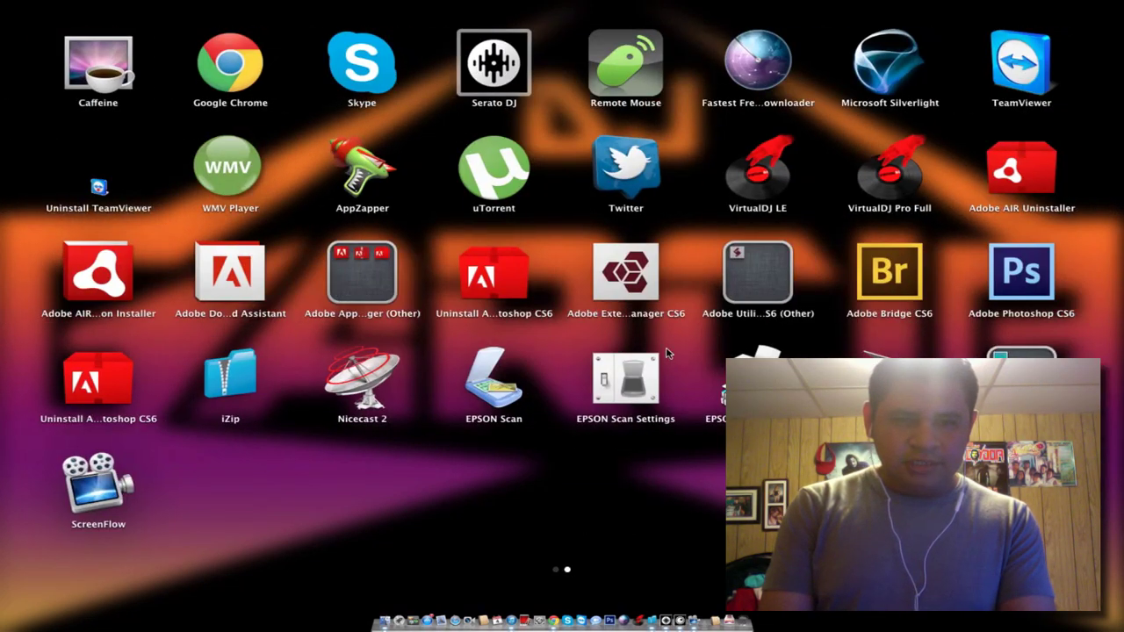
{"action": "left_click", "coordinate": [363, 373]}
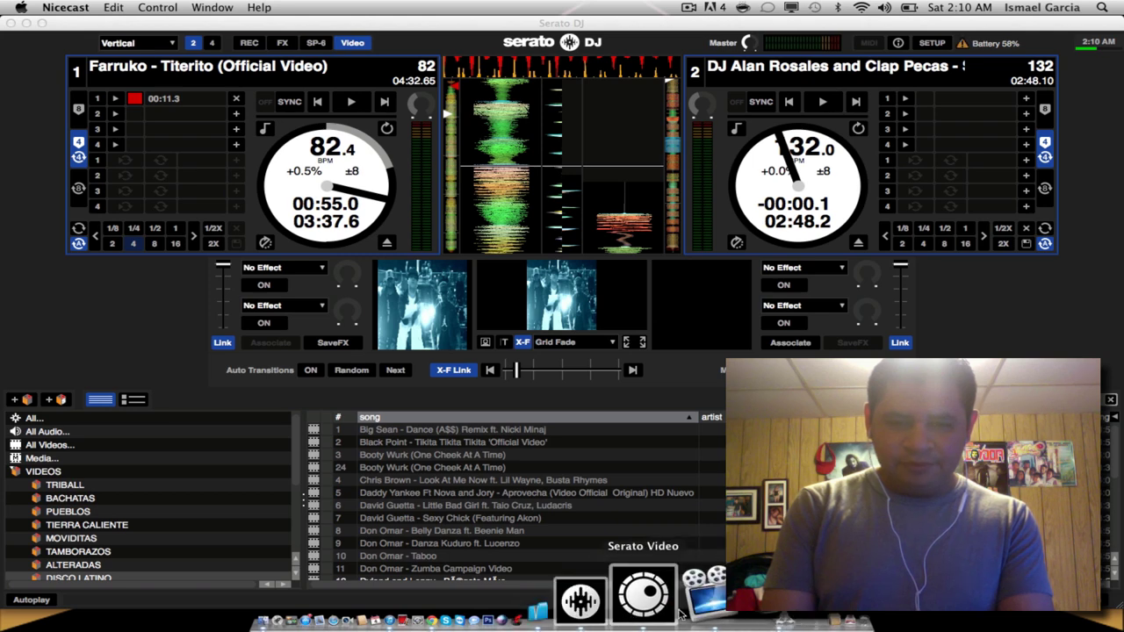
{"action": "left_click", "coordinate": [700, 617]}
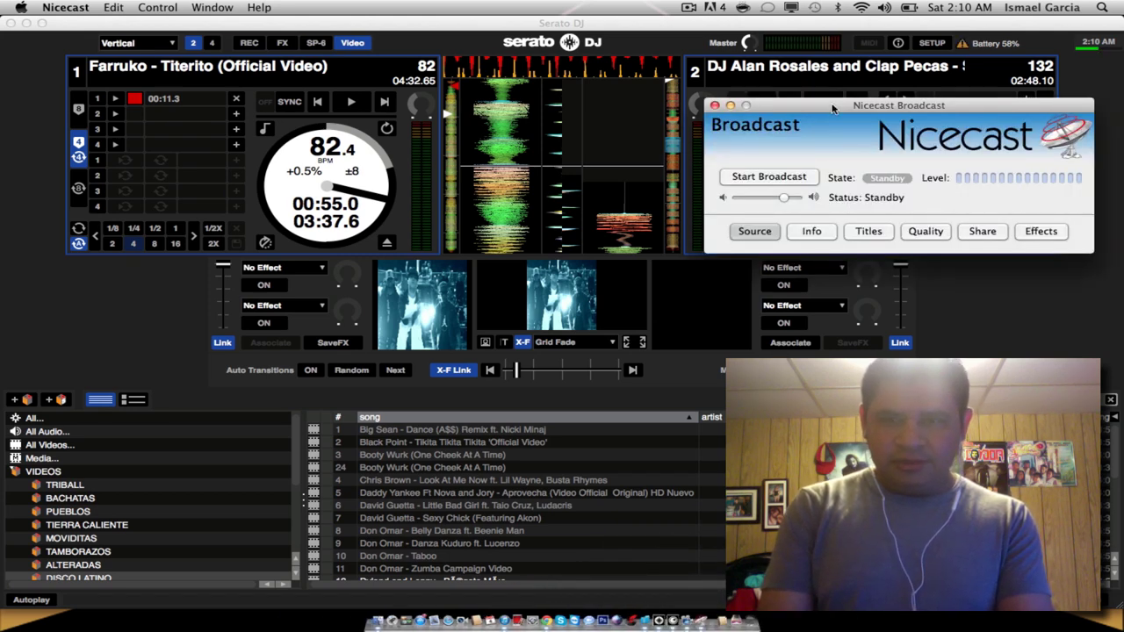
{"action": "left_click_drag", "start_coordinate": [832, 107], "coordinate": [426, 119]}
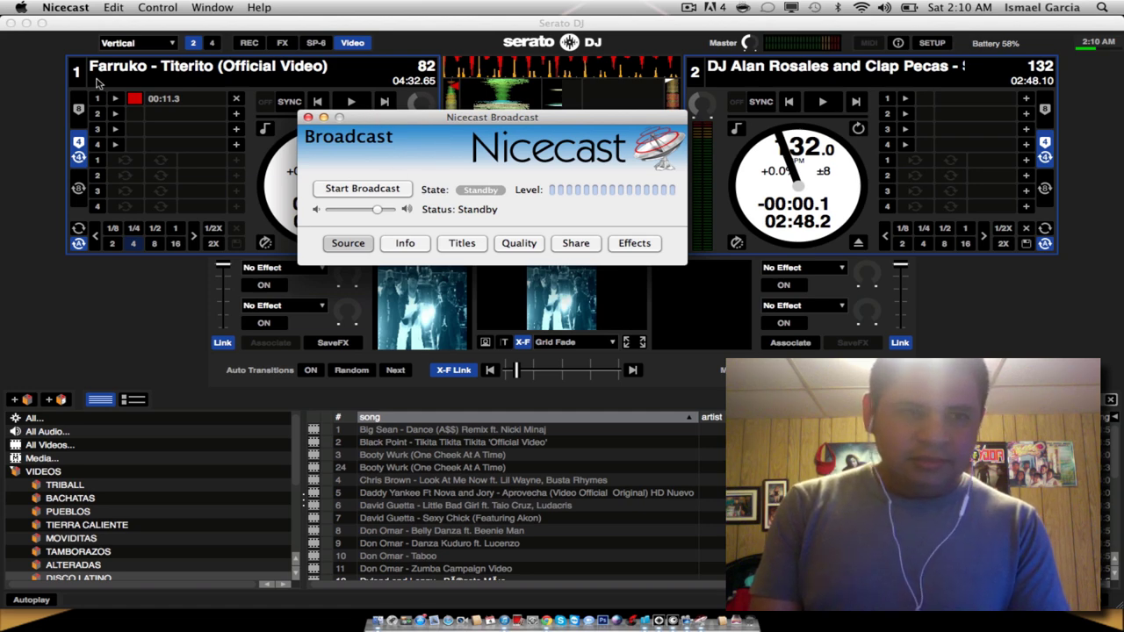
Quit Serato DJ and move the Nicecast Broadcast window to the free area away from the desktop icons.
{"action": "left_click", "coordinate": [24, 153]}
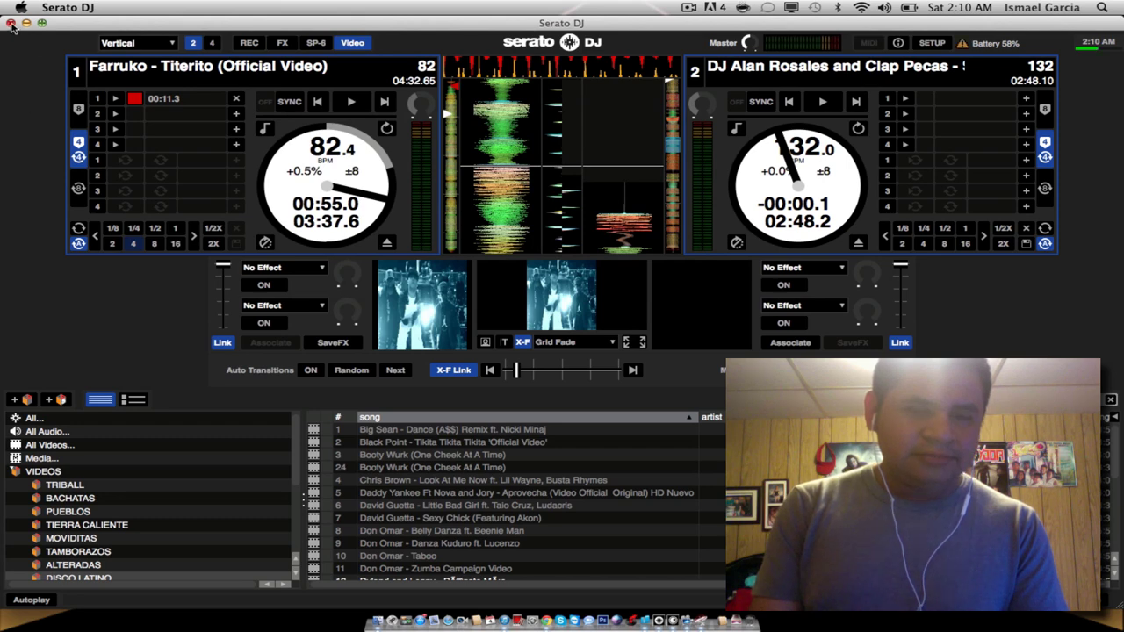
{"action": "left_click", "coordinate": [10, 22]}
{"action": "left_click", "coordinate": [546, 359]}
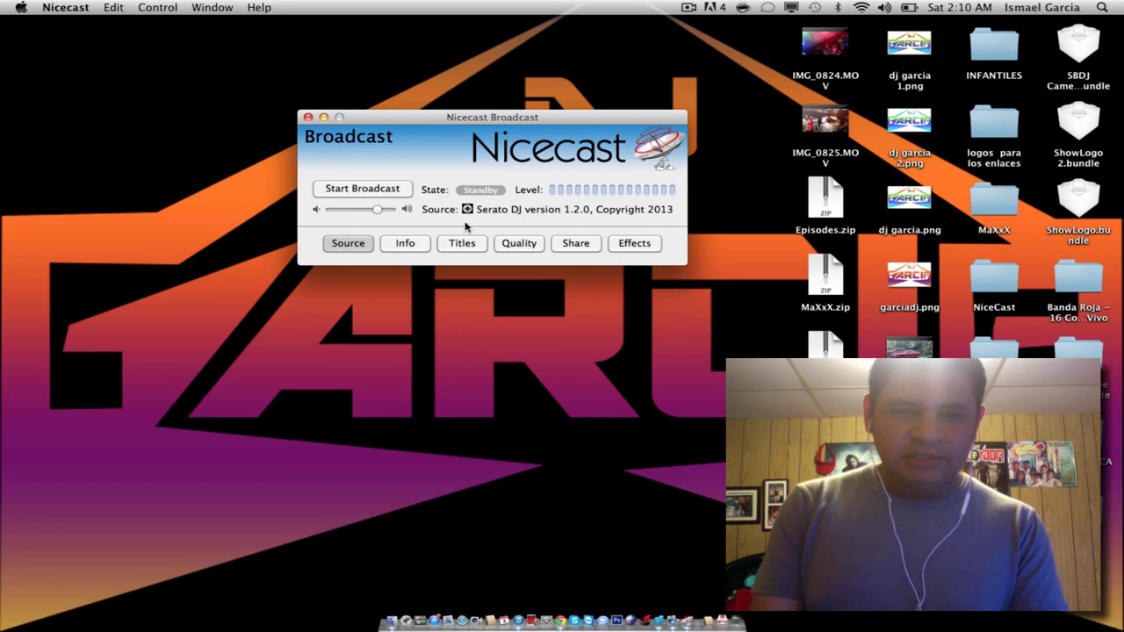
{"action": "left_click_drag", "start_coordinate": [391, 119], "coordinate": [160, 64]}
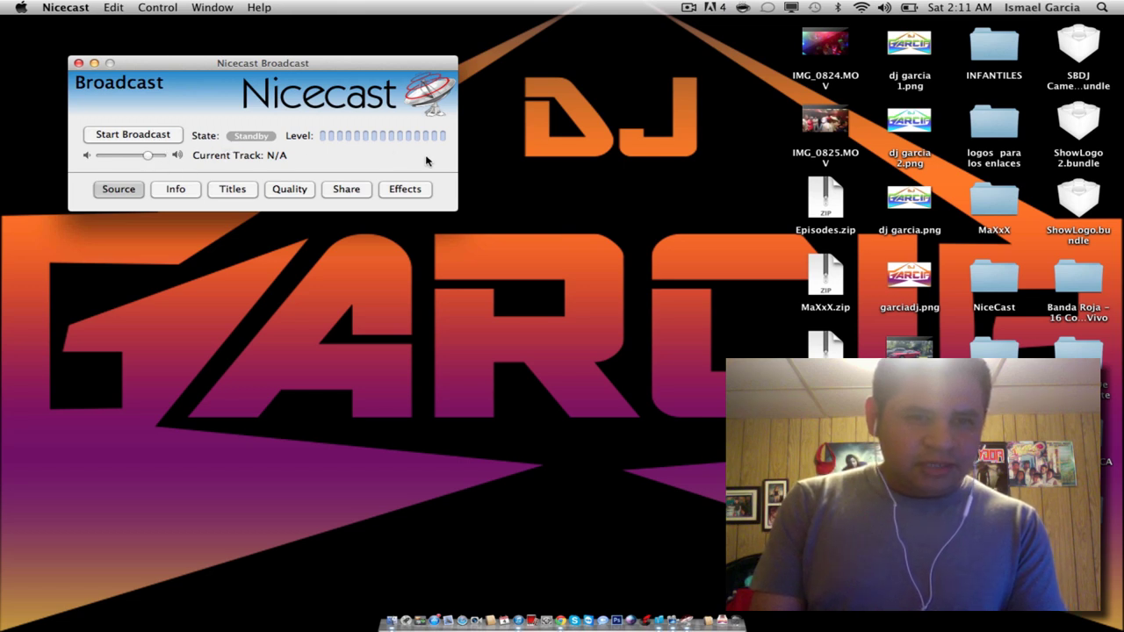
Show the Source settings of the Nicecast broadcast.
{"action": "left_click", "coordinate": [115, 192]}
{"action": "left_click", "coordinate": [115, 193]}
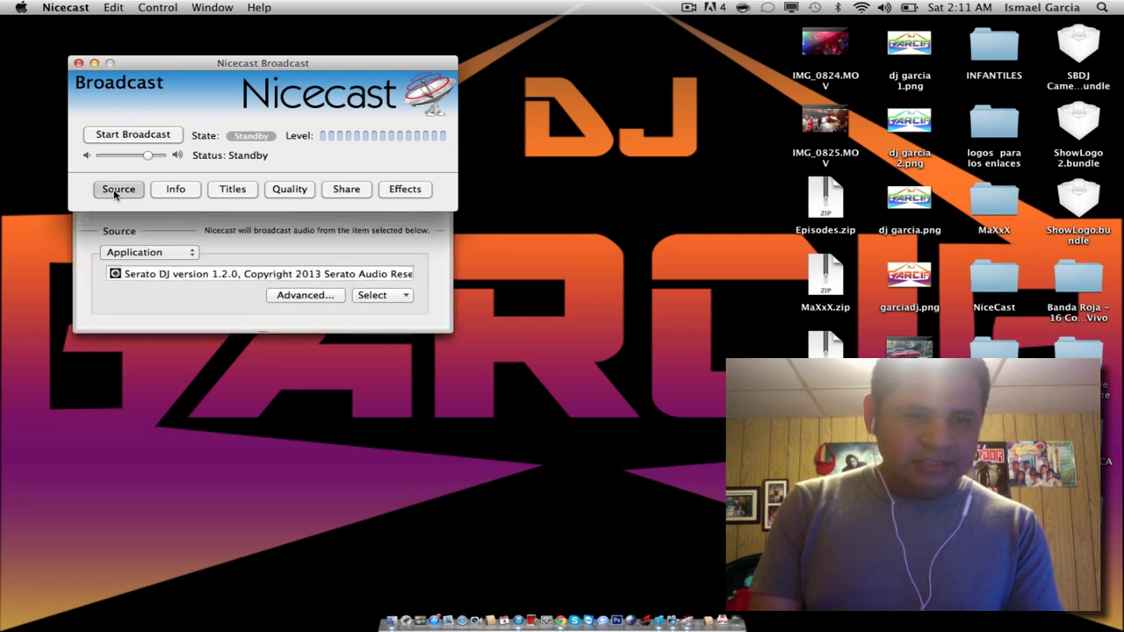
{"action": "left_click", "coordinate": [115, 192]}
{"action": "left_click", "coordinate": [115, 192]}
{"action": "left_click", "coordinate": [115, 192]}
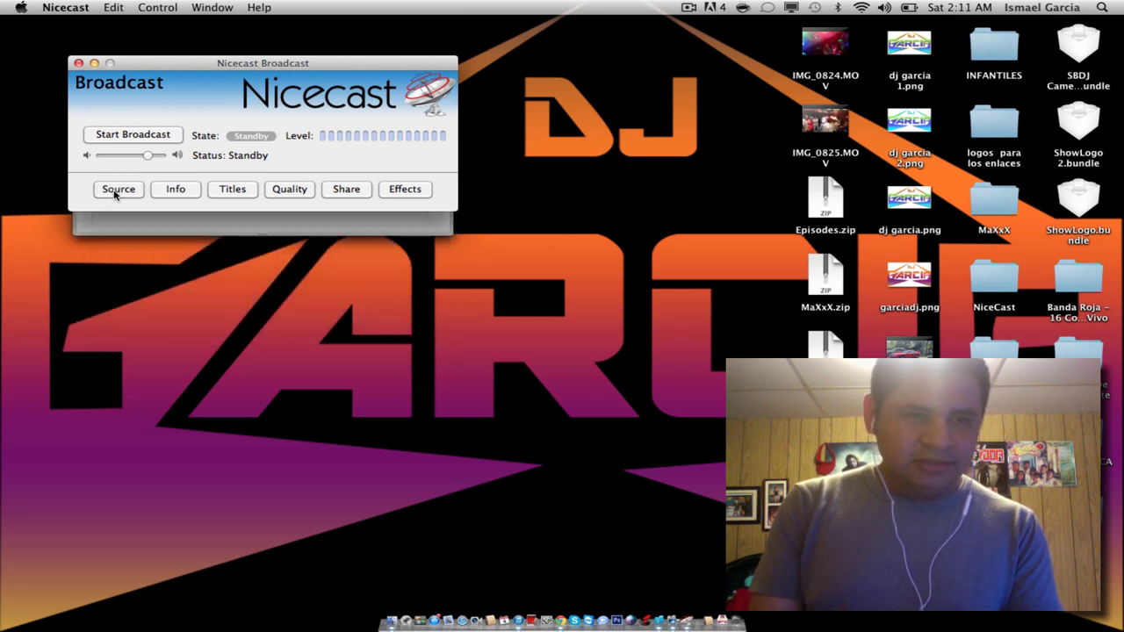
{"action": "left_click", "coordinate": [115, 193]}
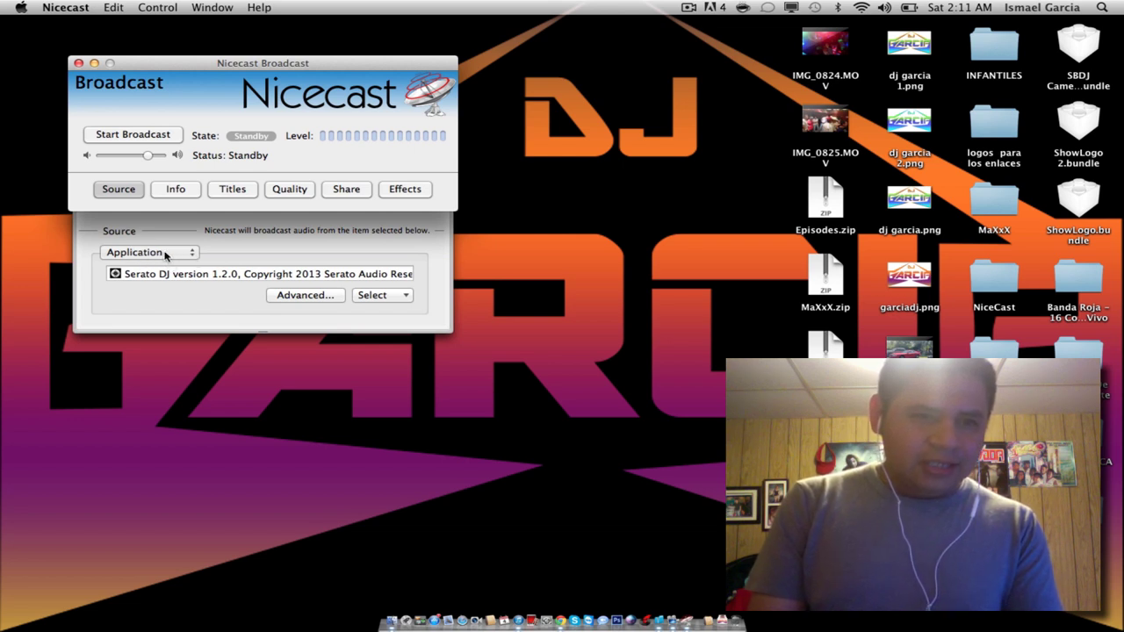
Switch the broadcast source type to Audio Device, try System Audio, and return to Audio Device.
{"action": "left_click", "coordinate": [165, 253]}
{"action": "left_click", "coordinate": [161, 266]}
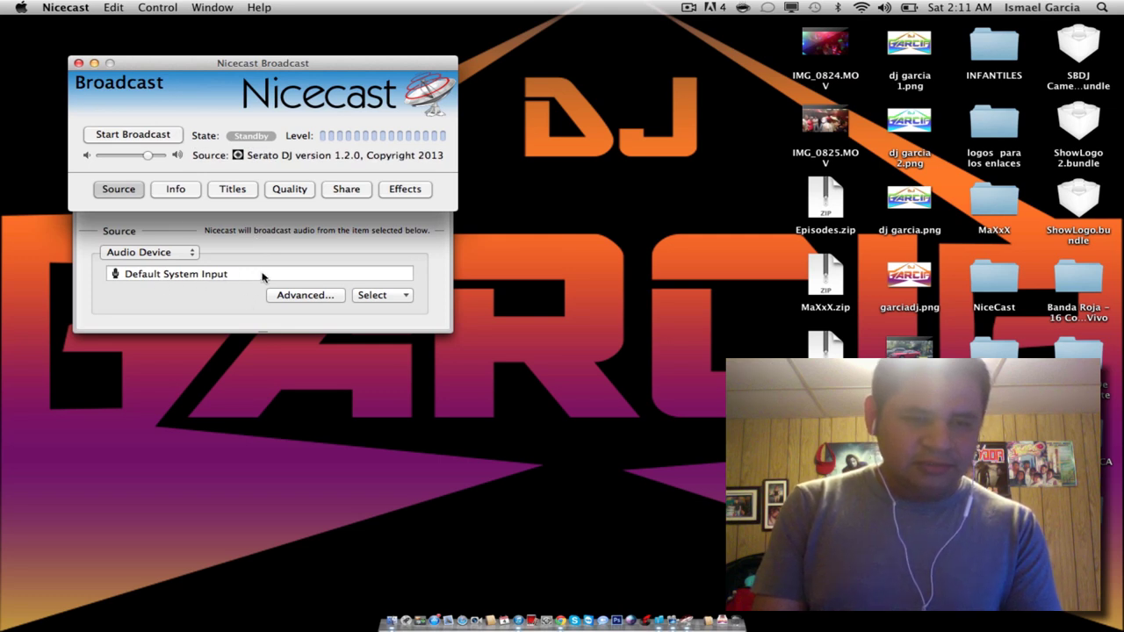
{"action": "left_click", "coordinate": [175, 254]}
{"action": "left_click", "coordinate": [151, 265]}
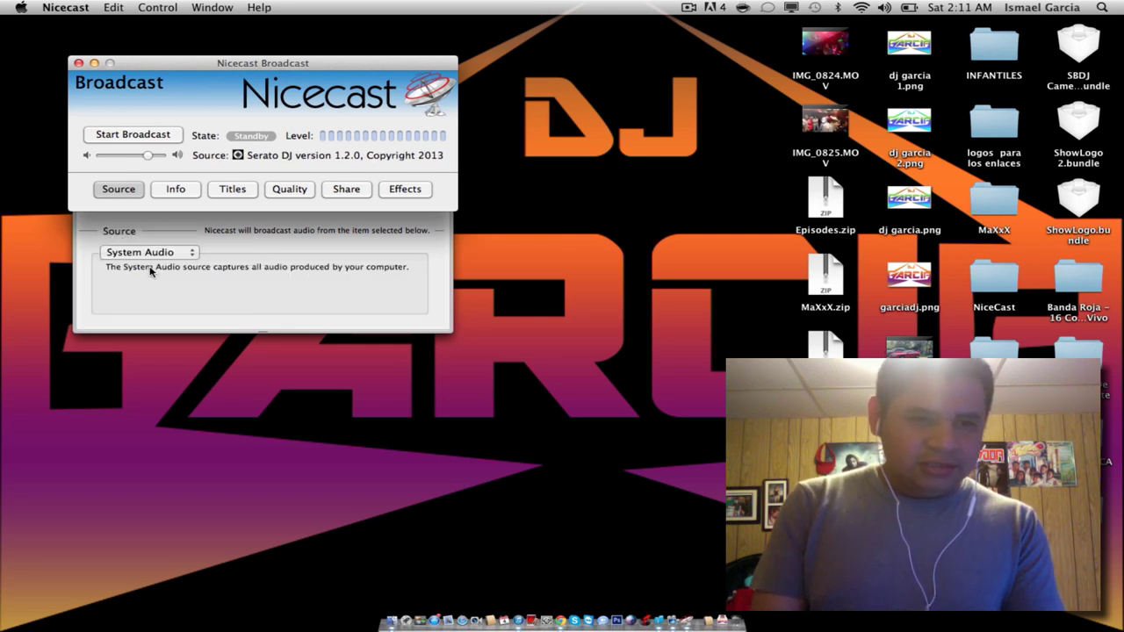
{"action": "left_click", "coordinate": [132, 255]}
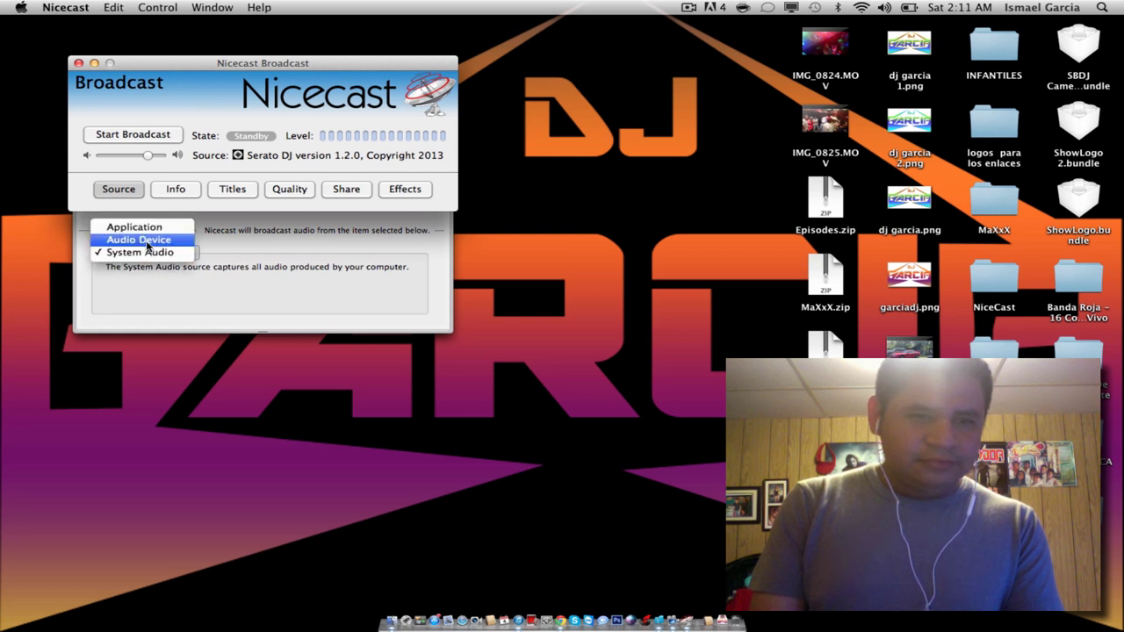
{"action": "left_click", "coordinate": [147, 240]}
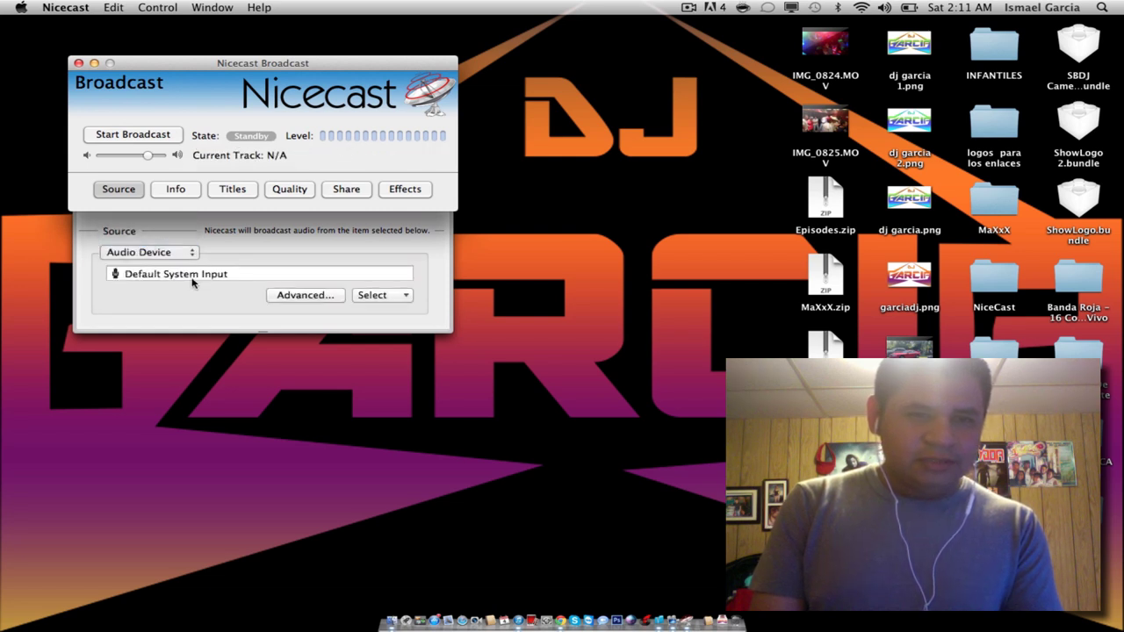
Try to choose PIONEER DDJ-ERGO as the audio device, and collapse and reopen the Source settings.
{"action": "left_click", "coordinate": [373, 297]}
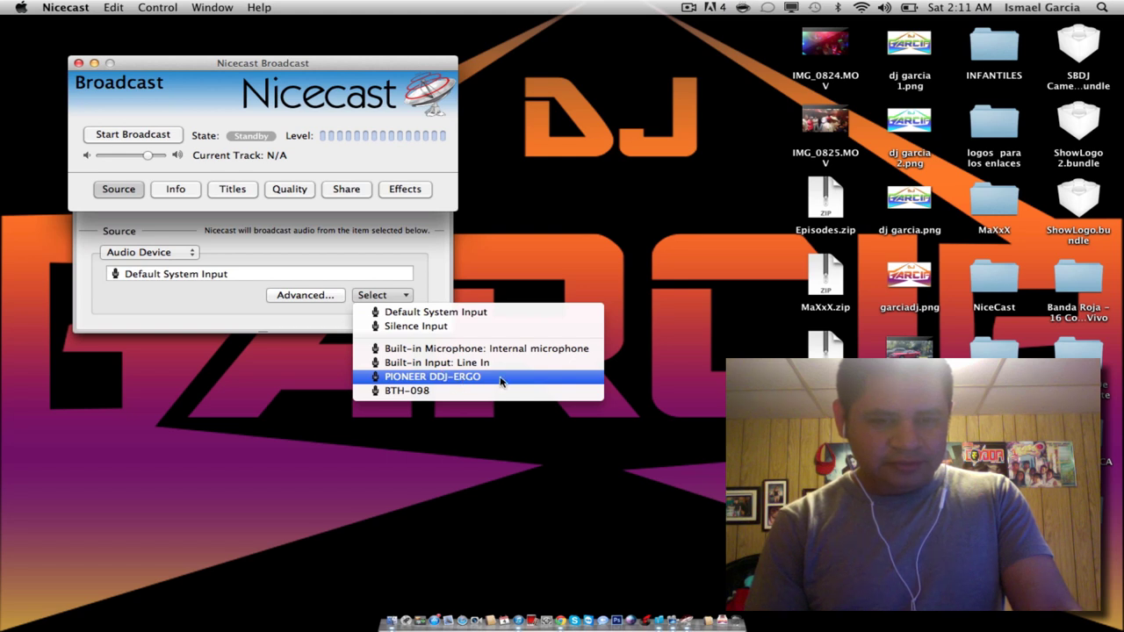
{"action": "left_click", "coordinate": [450, 380]}
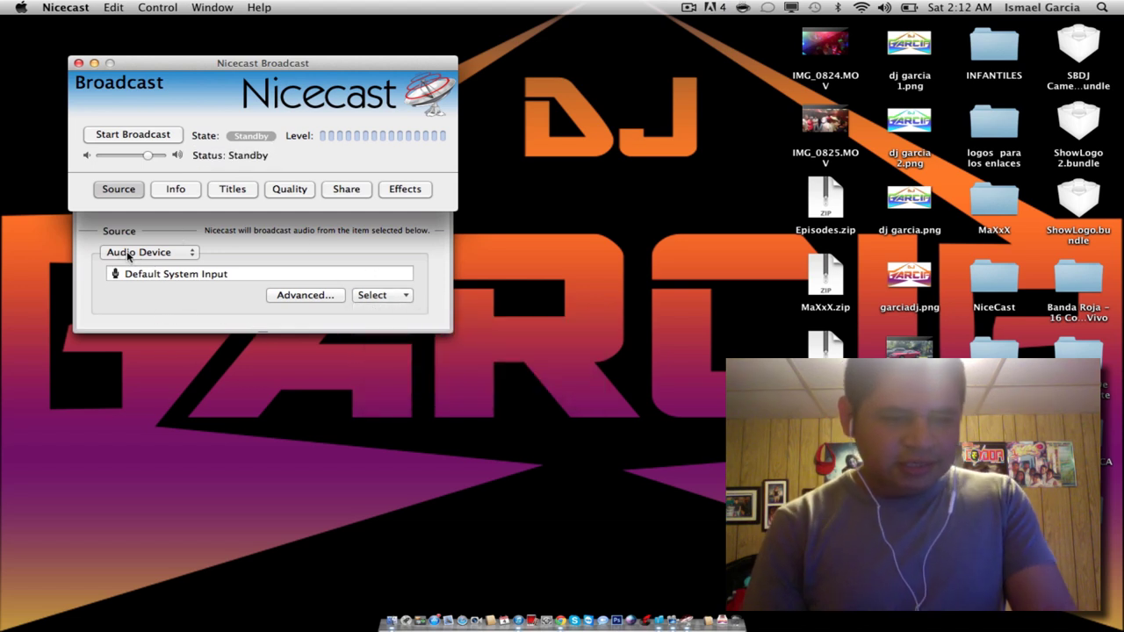
{"action": "left_click", "coordinate": [118, 190]}
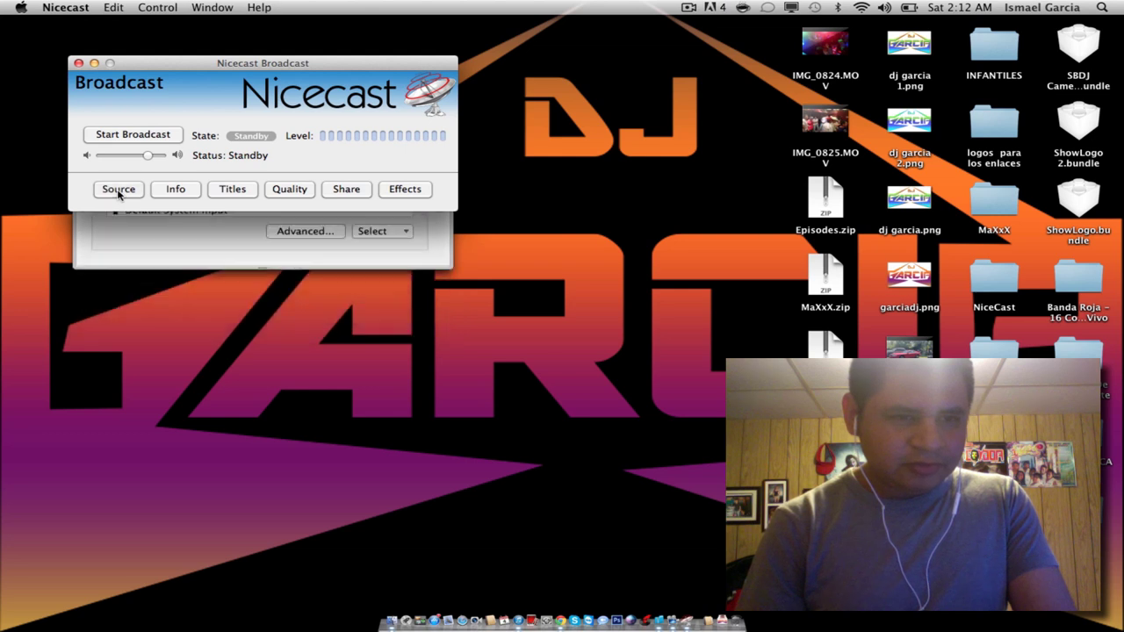
{"action": "left_click", "coordinate": [119, 191]}
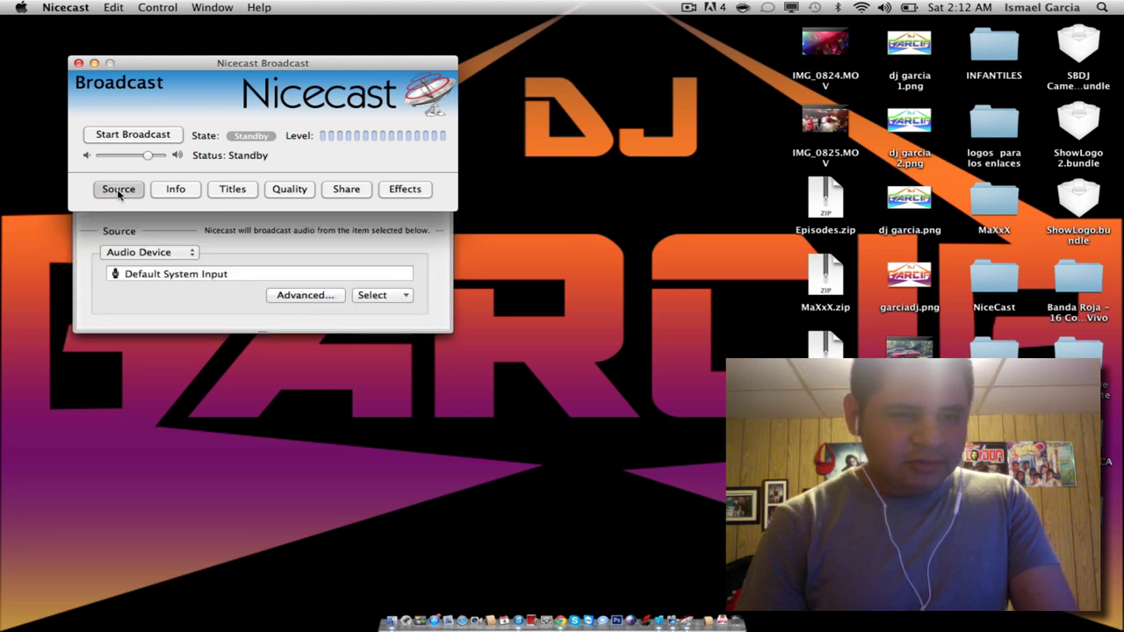
Set the Audio Device source to PIONEER DDJ-ERGO and accept its Advanced Device Options with every setting left at Default.
{"action": "left_click", "coordinate": [145, 252]}
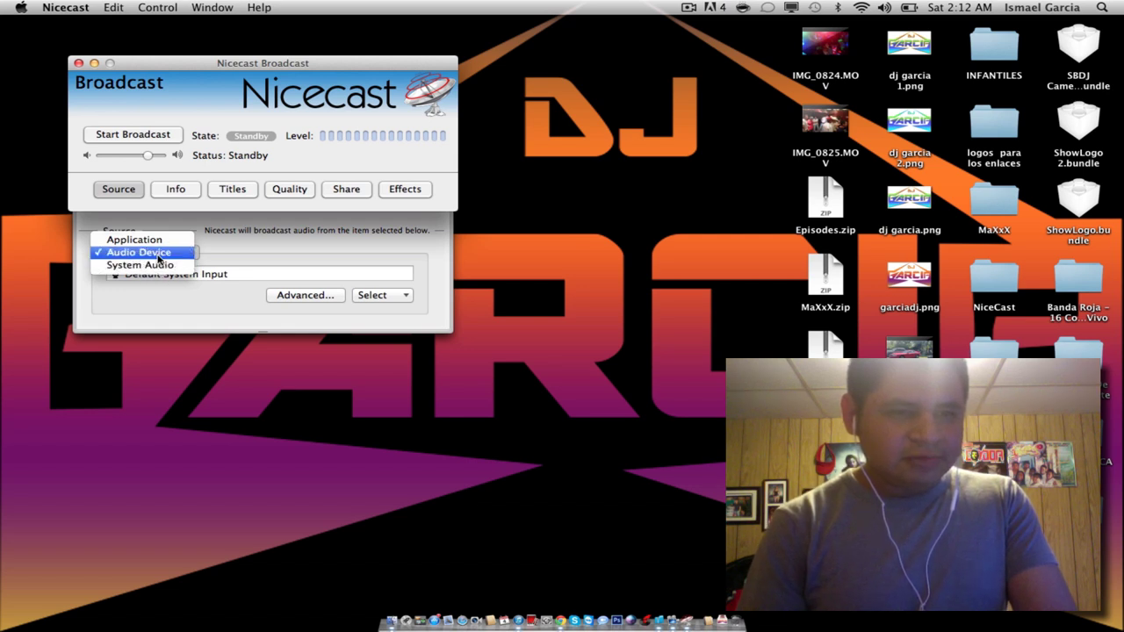
{"action": "left_click", "coordinate": [158, 254]}
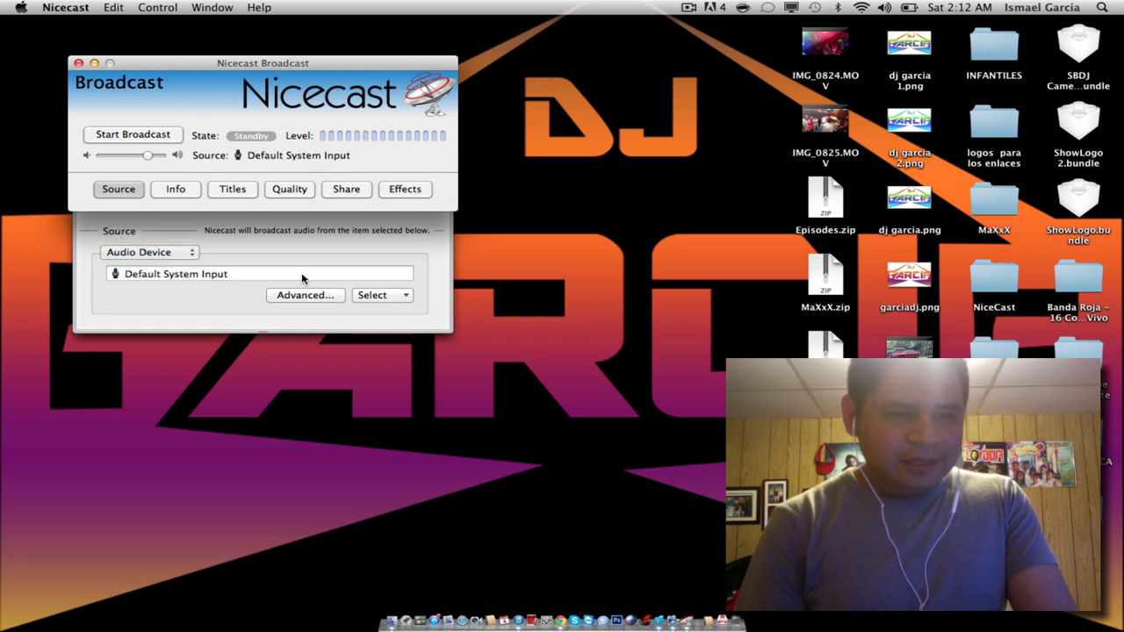
{"action": "left_click", "coordinate": [379, 297]}
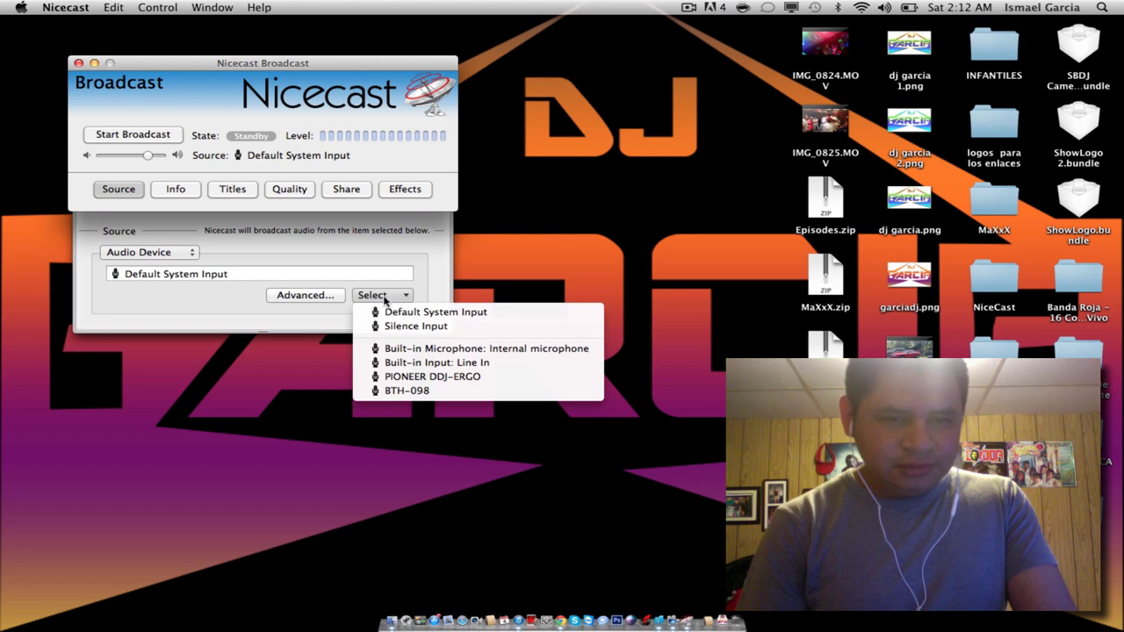
{"action": "left_click", "coordinate": [406, 377]}
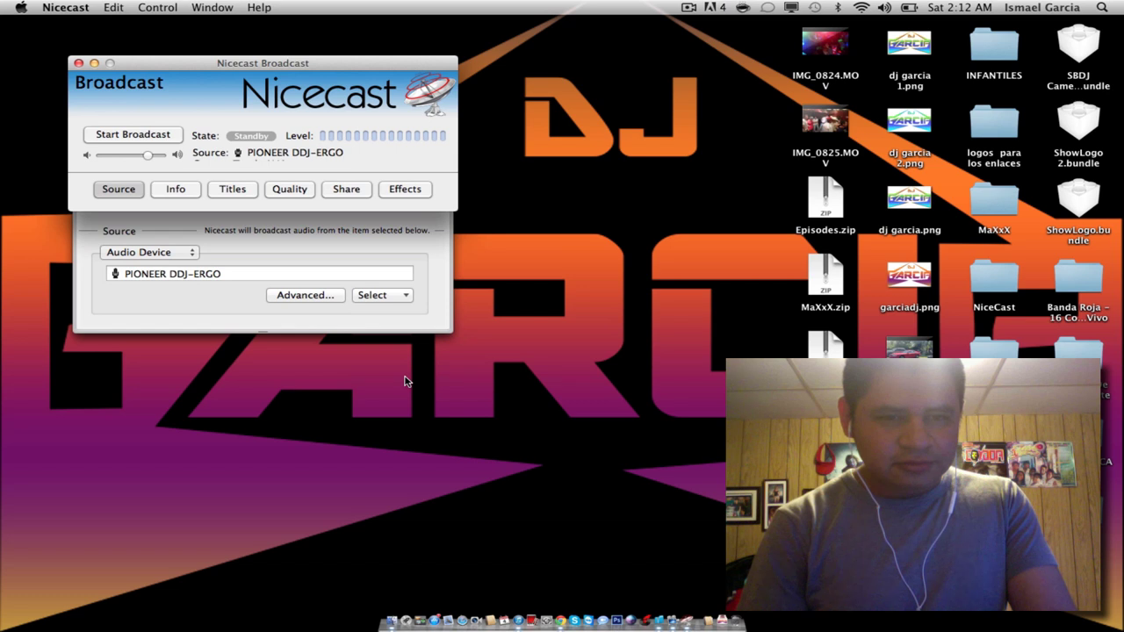
{"action": "left_click", "coordinate": [294, 297]}
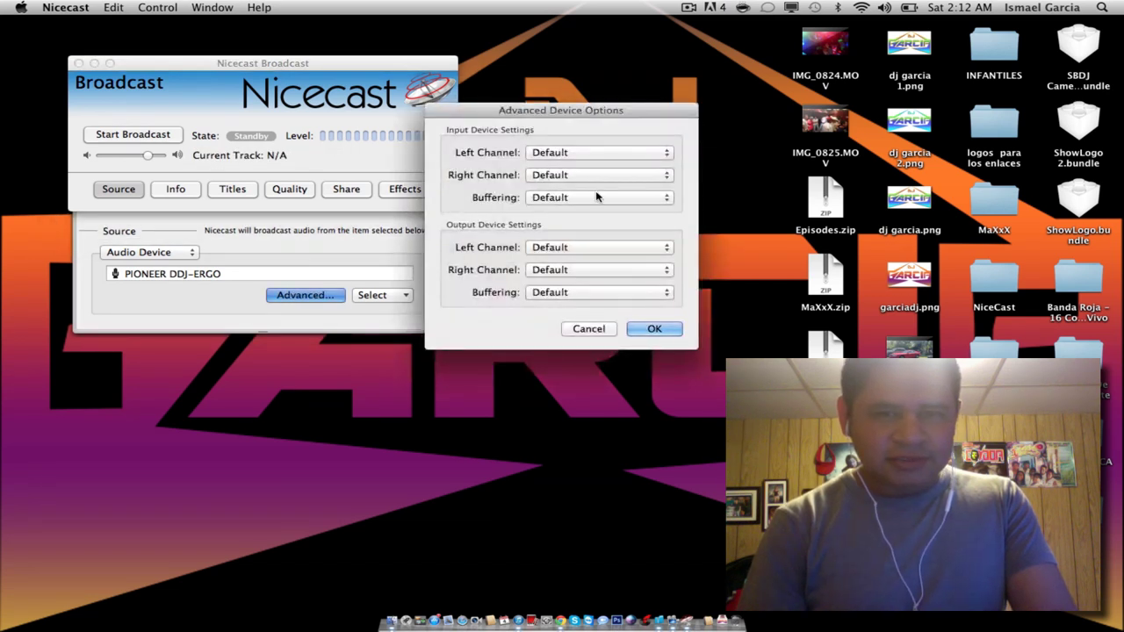
{"action": "left_click", "coordinate": [654, 329]}
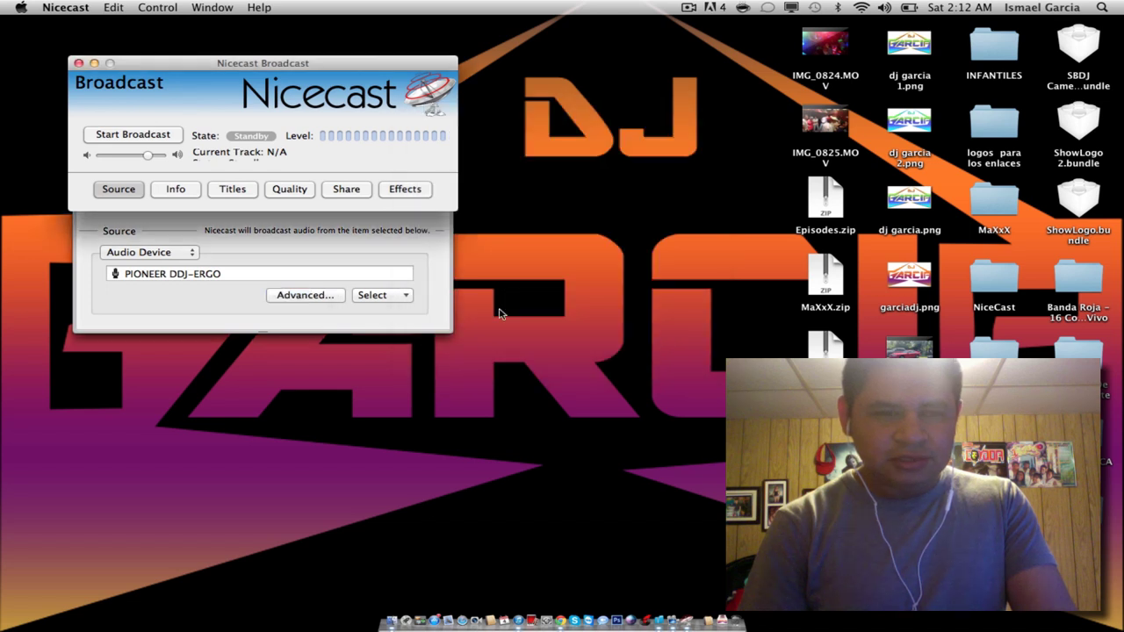
Change the broadcast source type to Application and select Serato DJ from the recent applications.
{"action": "left_click", "coordinate": [181, 255]}
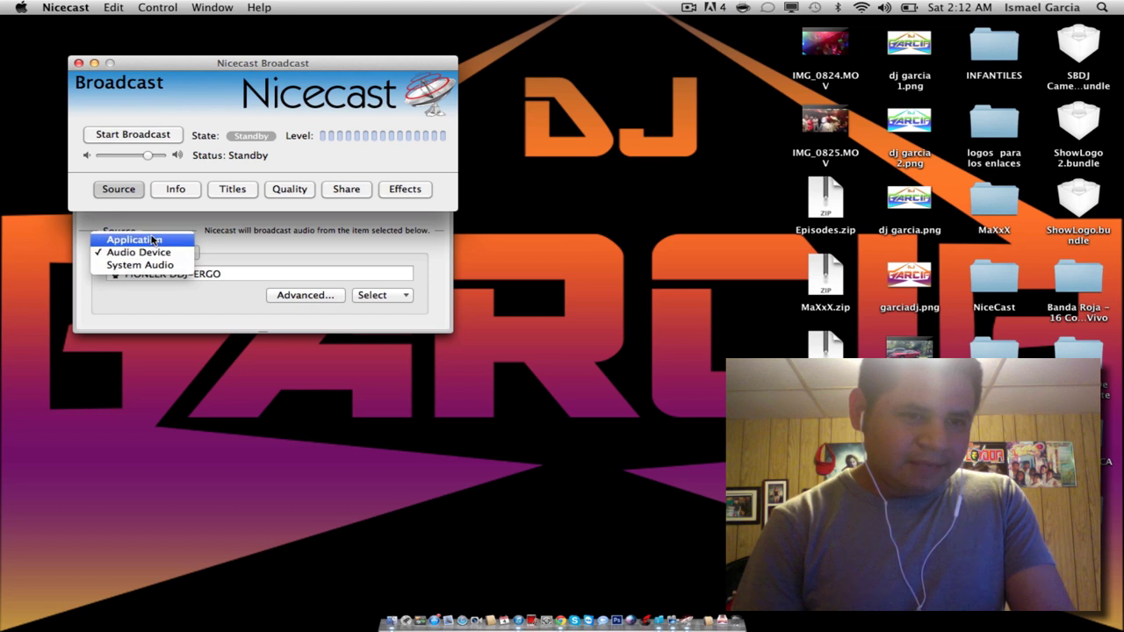
{"action": "left_click", "coordinate": [141, 240]}
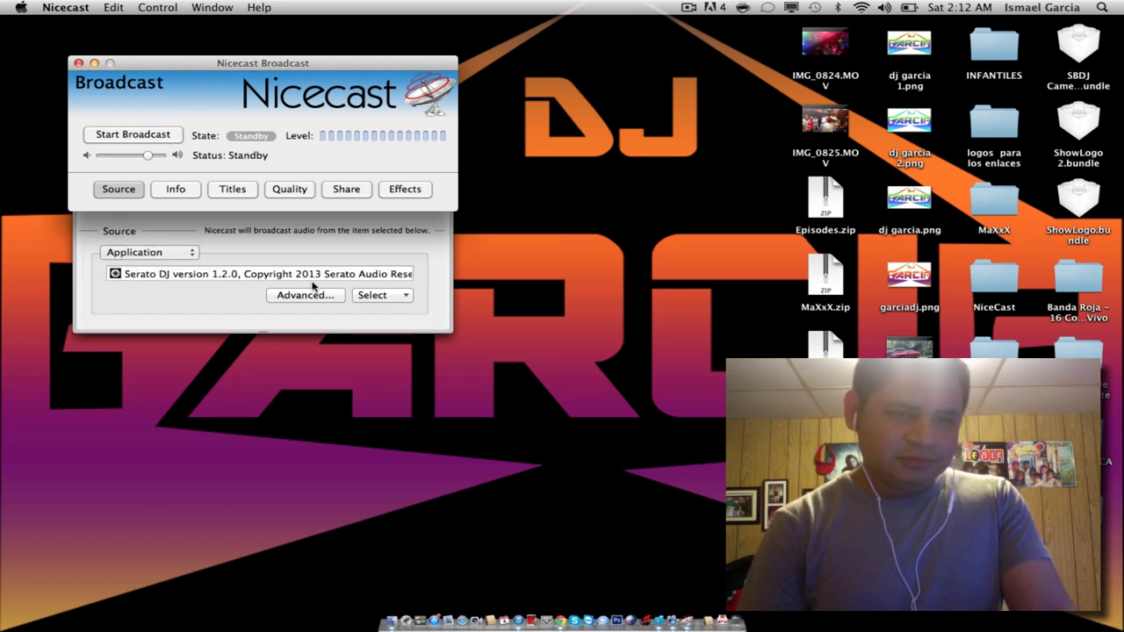
{"action": "left_click", "coordinate": [374, 296]}
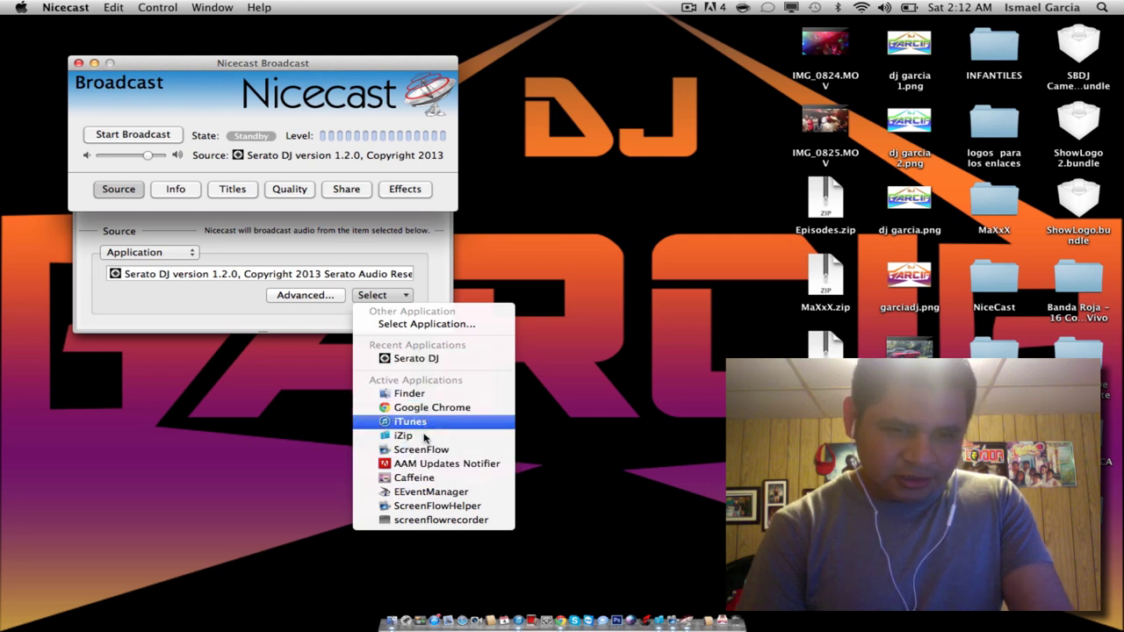
{"action": "left_click", "coordinate": [416, 358]}
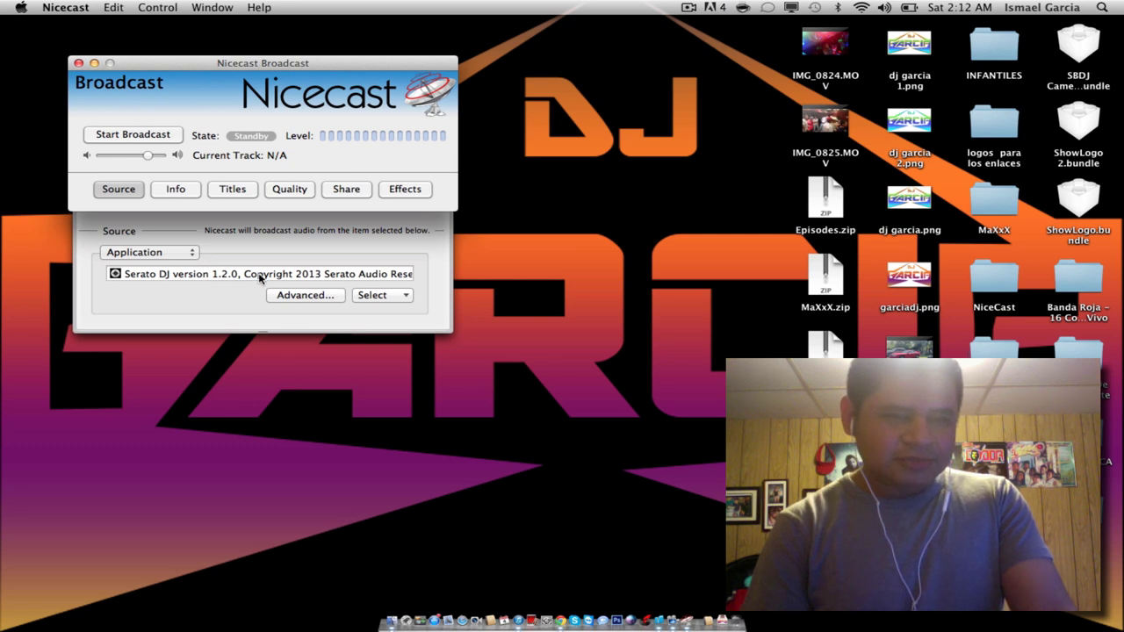
Try iTunes as the source application, and reopen the application choices to return to Serato DJ.
{"action": "left_click", "coordinate": [388, 295]}
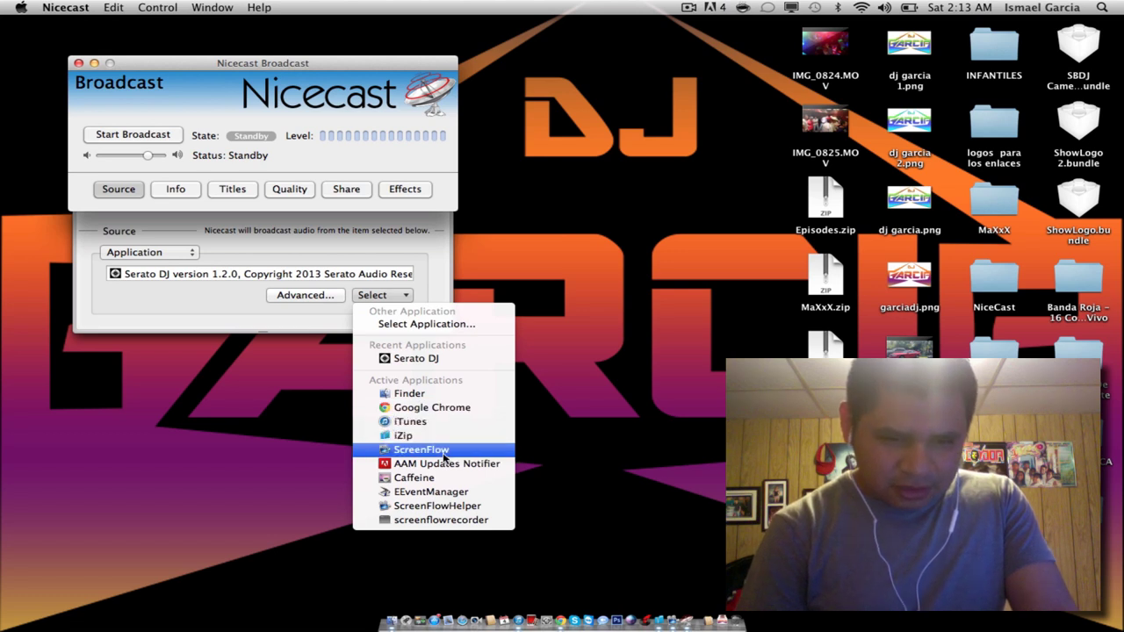
{"action": "left_click", "coordinate": [423, 423]}
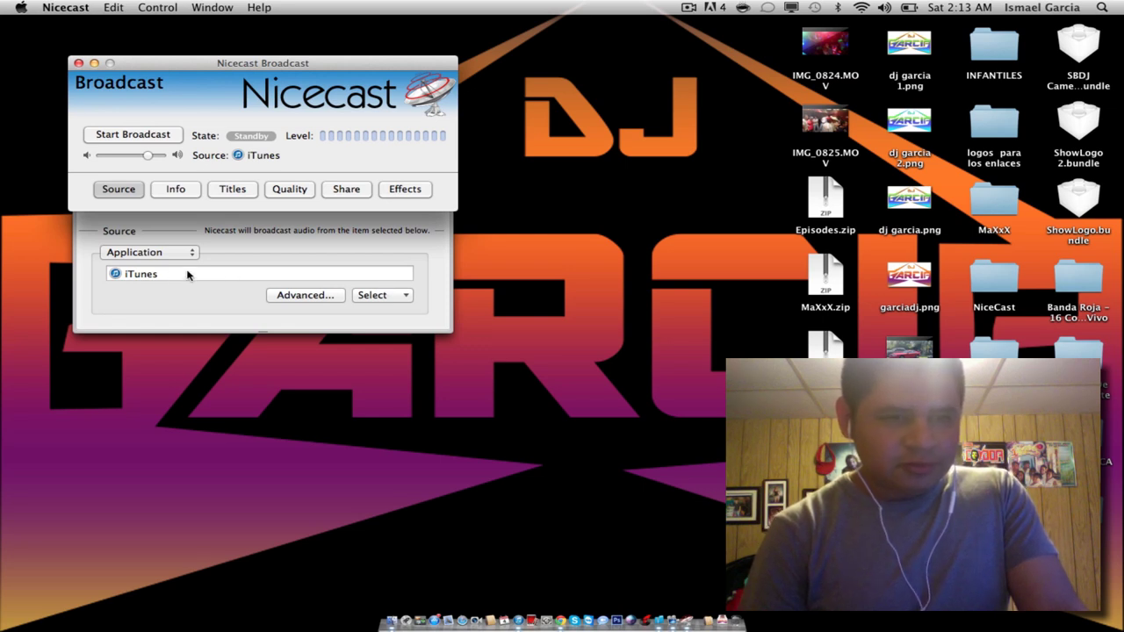
{"action": "left_click", "coordinate": [374, 297]}
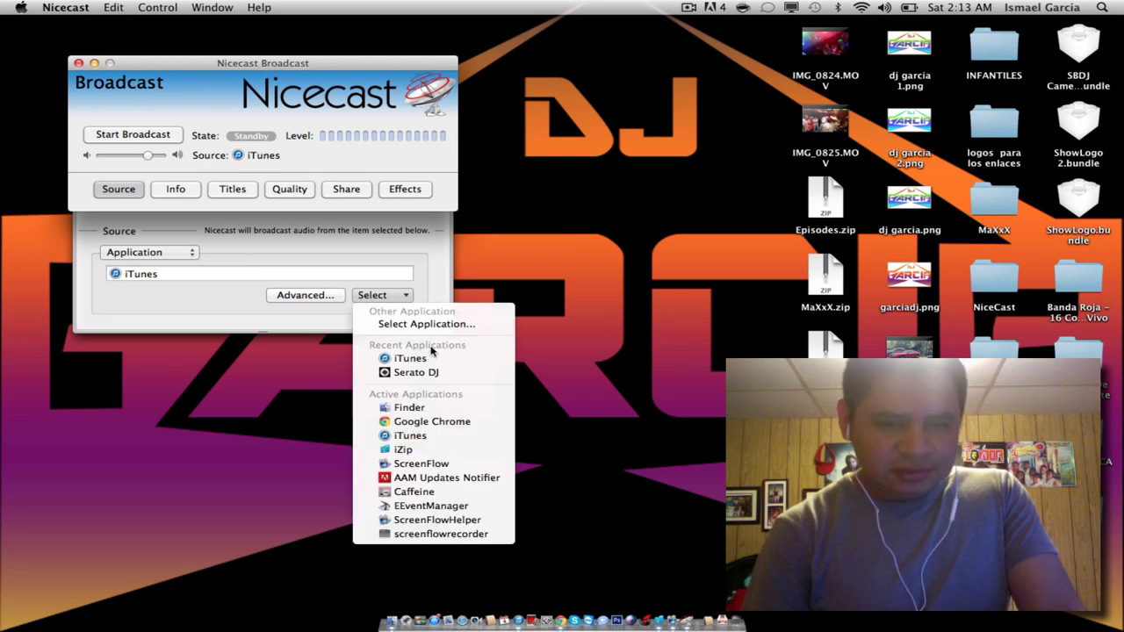
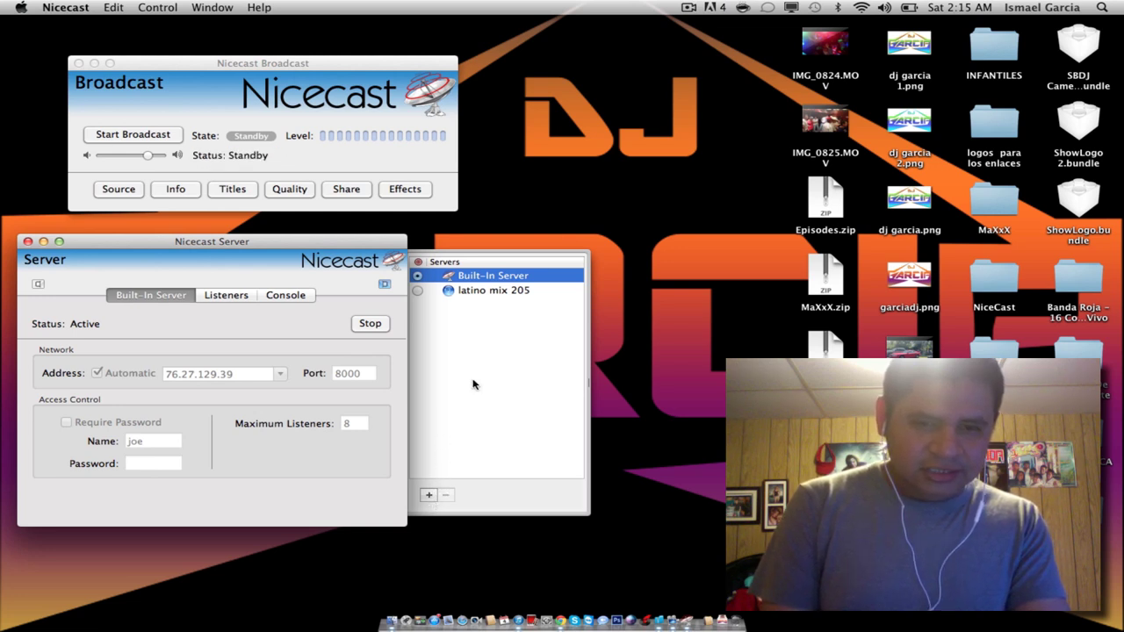
Add a new server to the server list and name it LATINO MIX 205.
{"action": "left_click", "coordinate": [428, 495]}
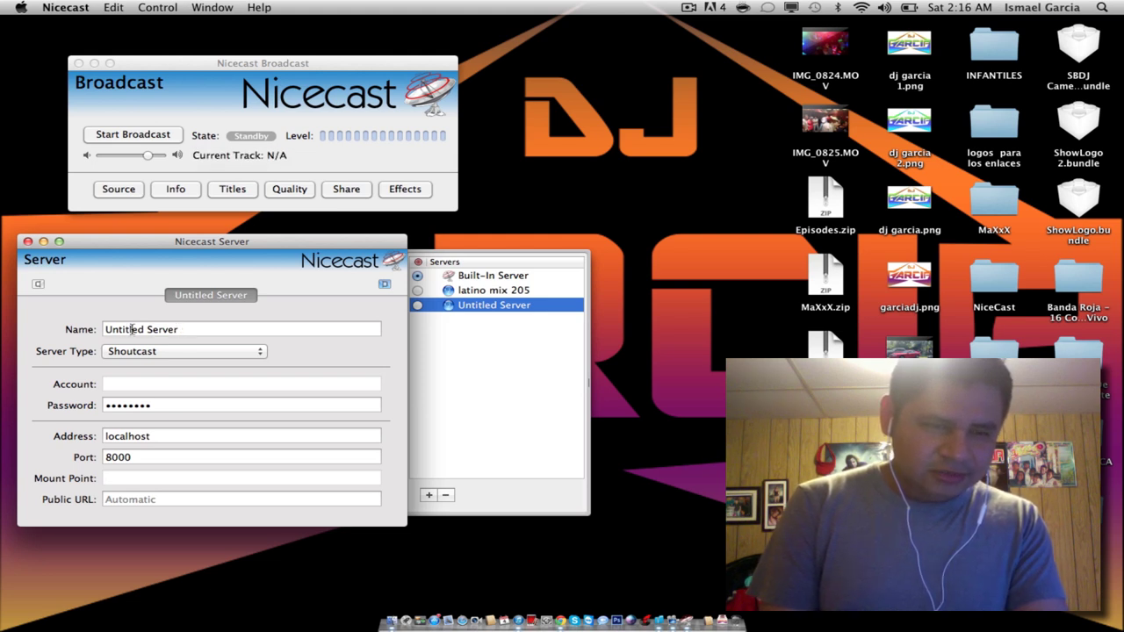
{"action": "left_click", "coordinate": [182, 330]}
{"action": "key", "text": "BackSpace"}
{"action": "key", "text": "BackSpace"}
{"action": "key", "text": "BackSpace"}
{"action": "key", "text": "BackSpace"}
{"action": "key", "text": "BackSpace"}
{"action": "key", "text": "BackSpace"}
{"action": "key", "text": "BackSpace"}
{"action": "key", "text": "BackSpace"}
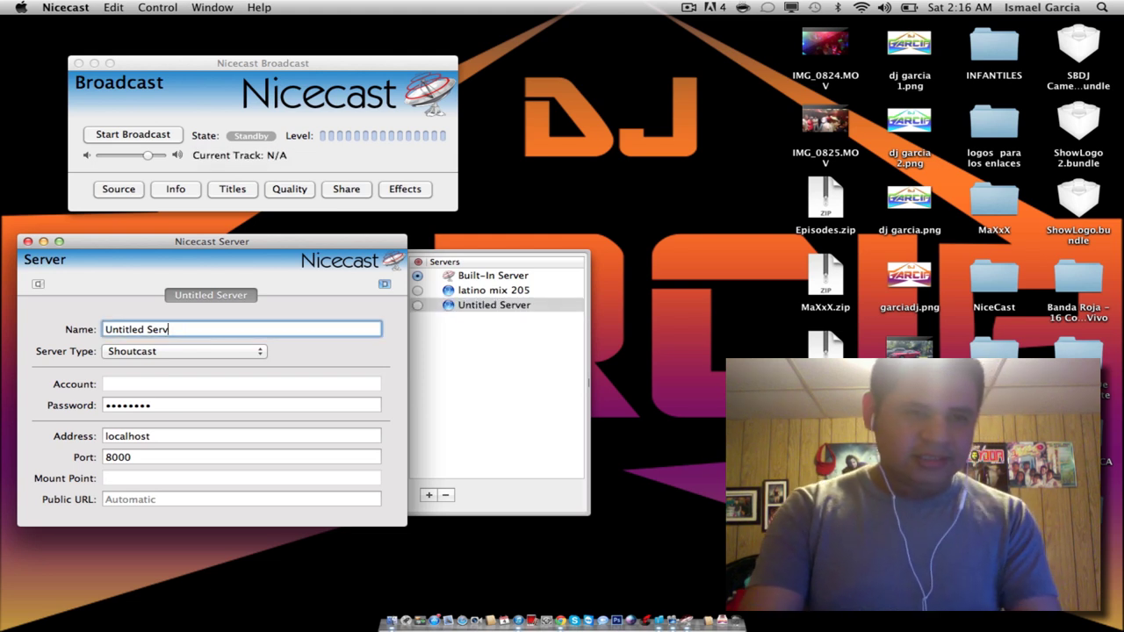
{"action": "key", "text": "BackSpace"}
{"action": "key", "text": "BackSpace"}
{"action": "key", "text": "BackSpace"}
{"action": "key", "text": "BackSpace"}
{"action": "key", "text": "BackSpace"}
{"action": "key", "text": "BackSpace"}
{"action": "key", "text": "BackSpace"}
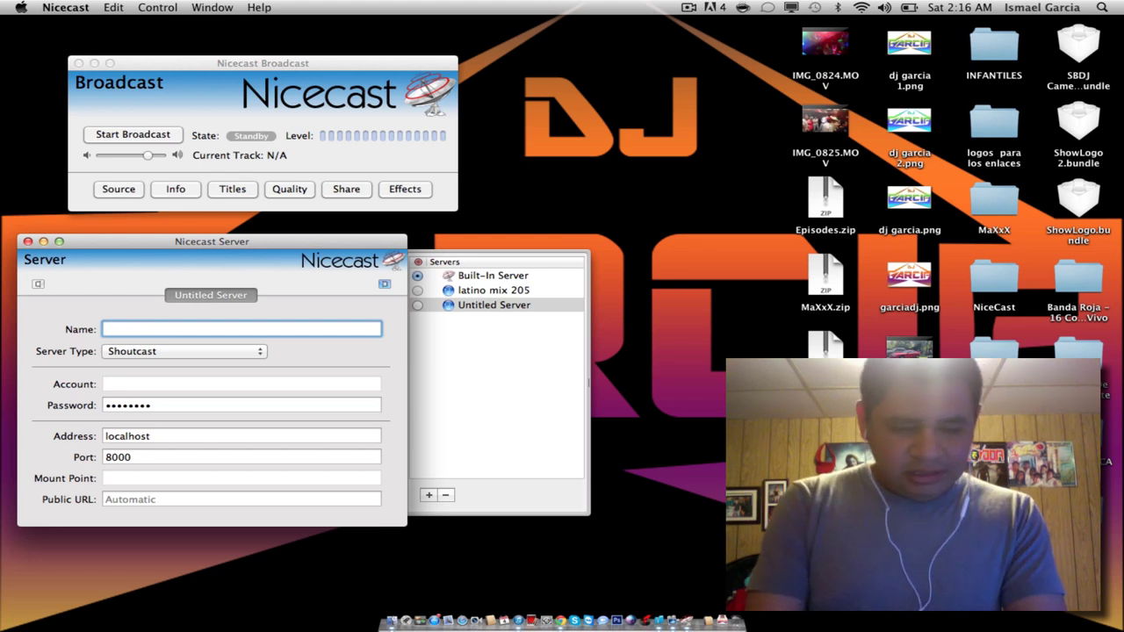
{"action": "type", "text": "LAT"}
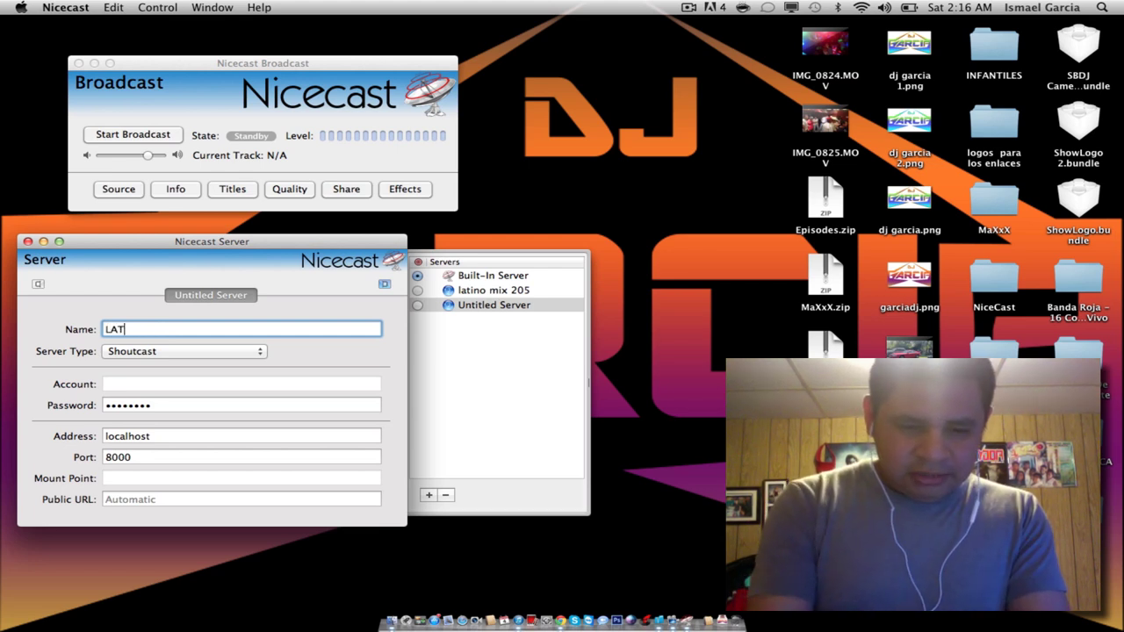
{"action": "type", "text": "INO MI"}
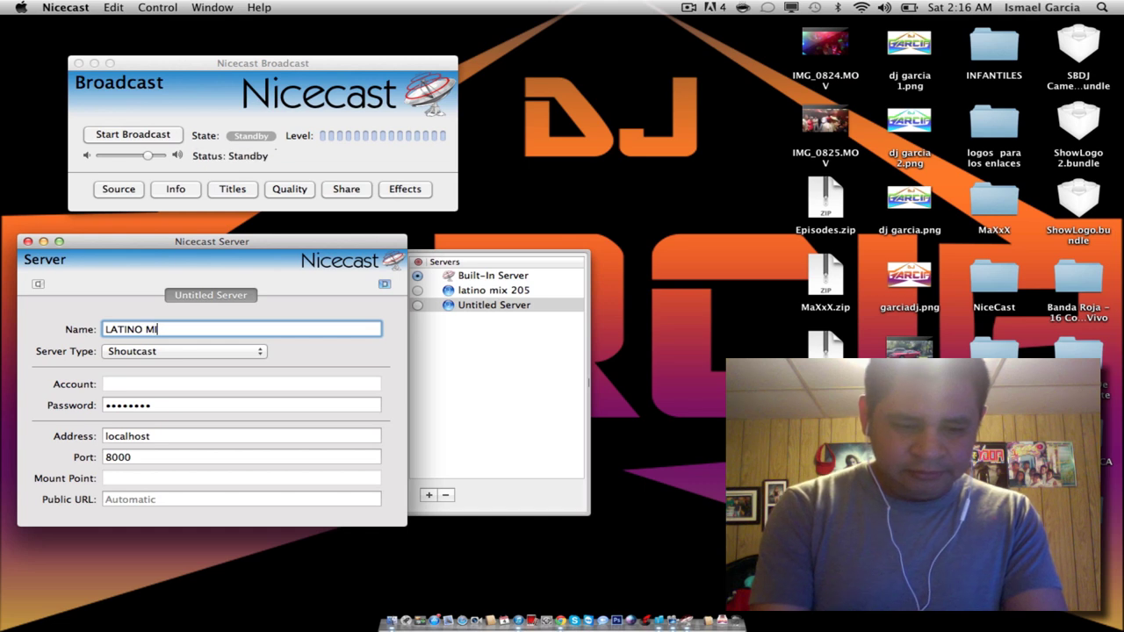
{"action": "type", "text": "X 205"}
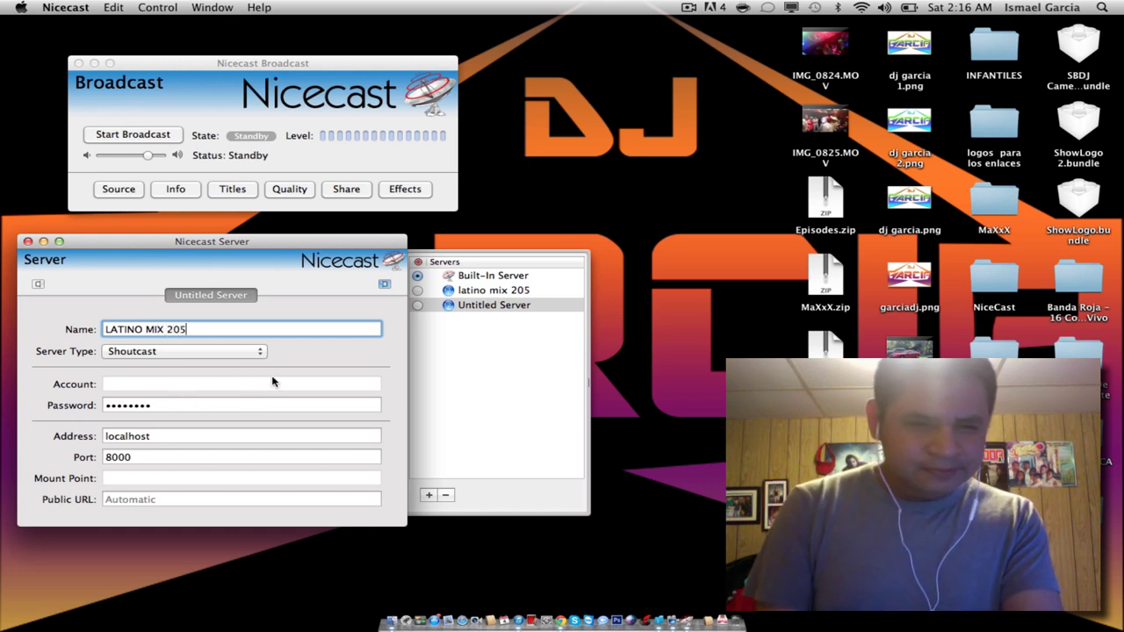
Check the available server types with Shoutcast kept as the choice, and go to the new server's password field.
{"action": "left_click", "coordinate": [223, 352]}
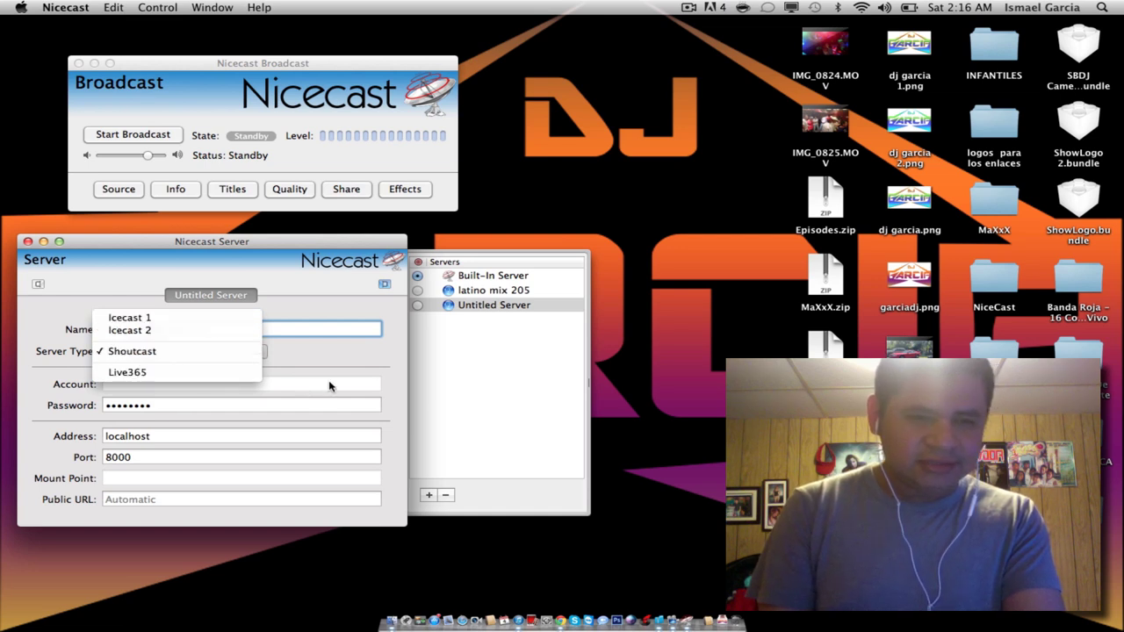
{"action": "left_click", "coordinate": [377, 356]}
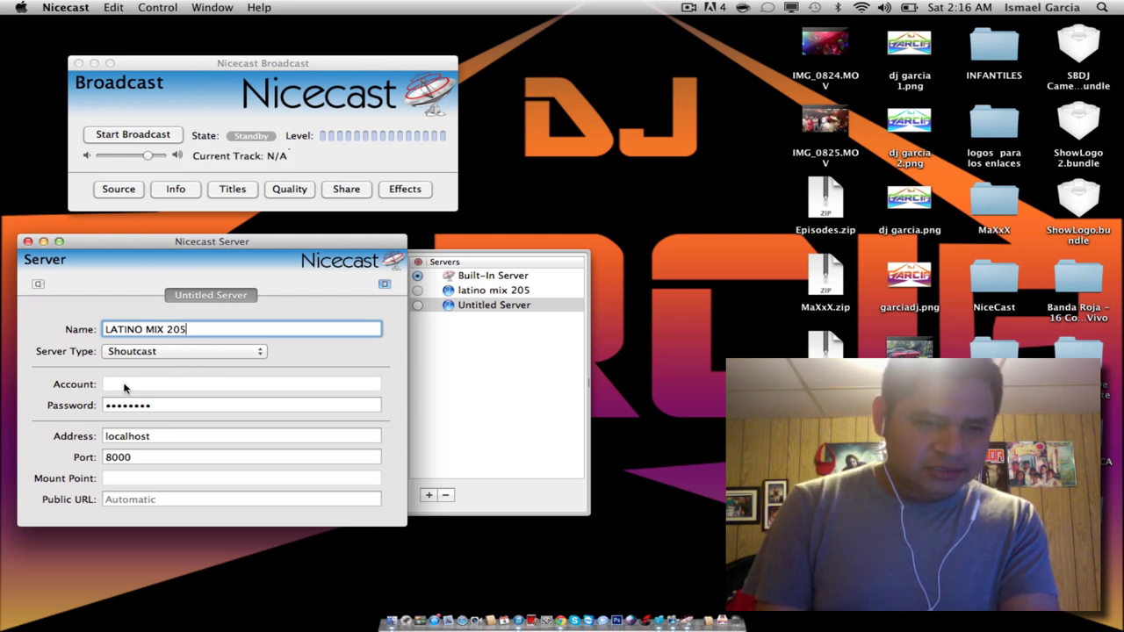
{"action": "left_click", "coordinate": [167, 406]}
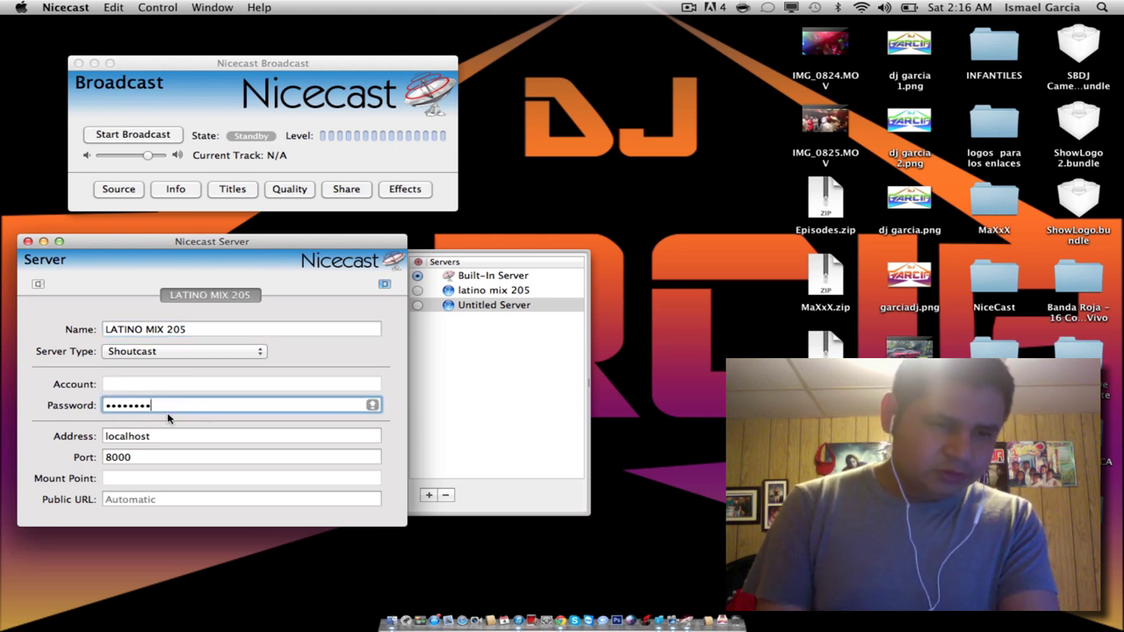
Set the new server's address to 76.73.3.138 in place of localhost.
{"action": "left_click", "coordinate": [172, 438]}
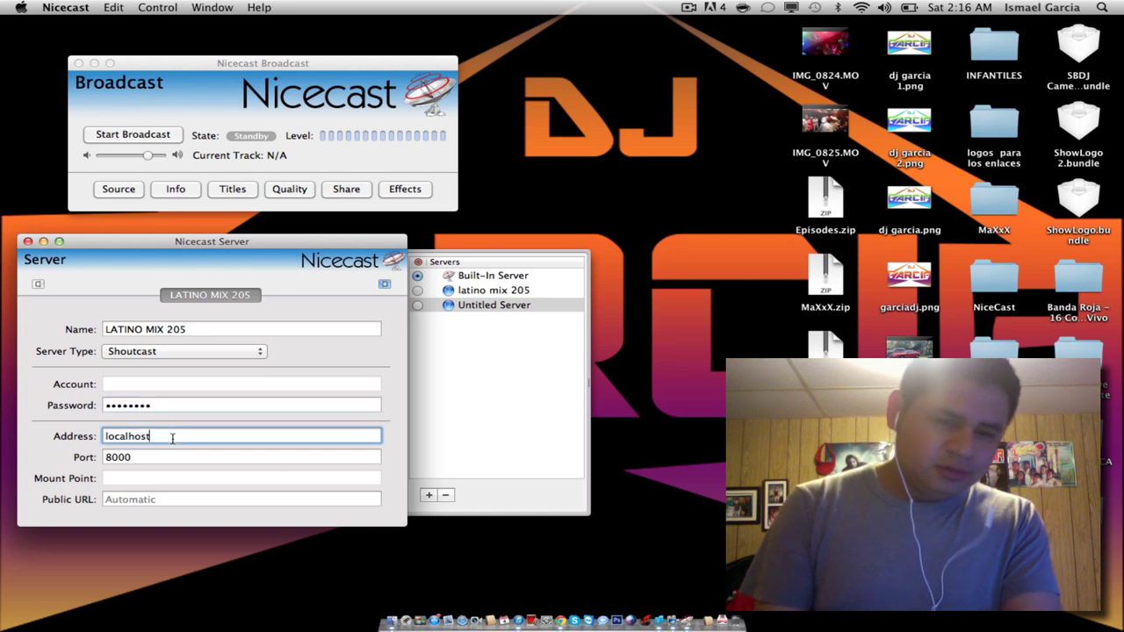
{"action": "key", "text": "BackSpace"}
{"action": "key", "text": "BackSpace"}
{"action": "key", "text": "BackSpace"}
{"action": "key", "text": "BackSpace"}
{"action": "key", "text": "BackSpace"}
{"action": "key", "text": "BackSpace"}
{"action": "key", "text": "BackSpace"}
{"action": "key", "text": "BackSpace"}
{"action": "key", "text": "BackSpace"}
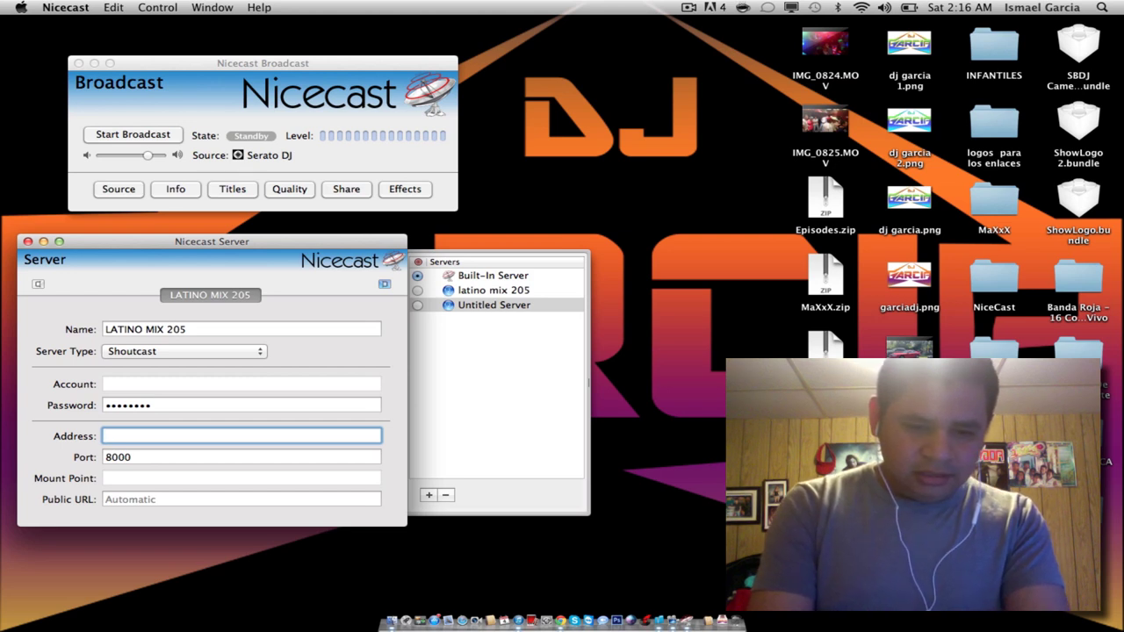
{"action": "type", "text": "76"}
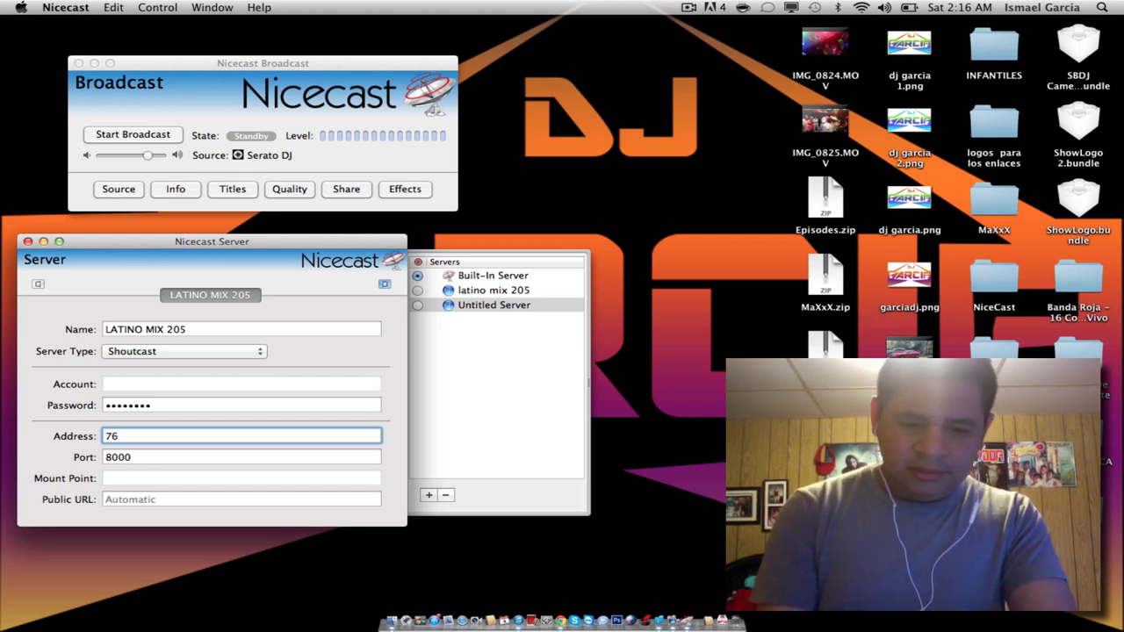
{"action": "type", "text": "."}
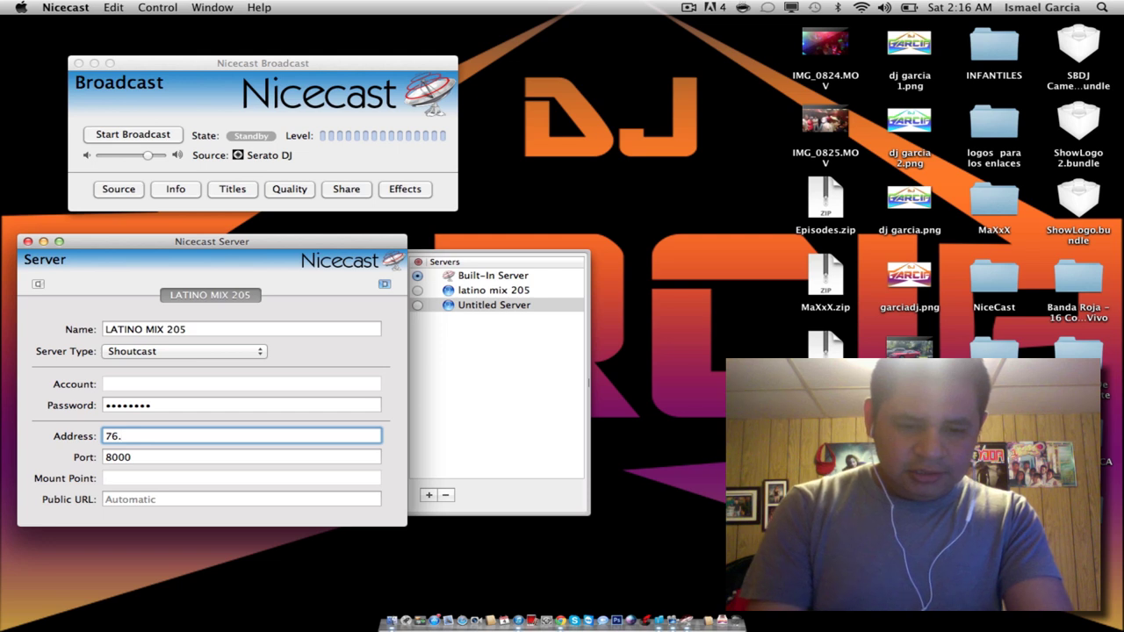
{"action": "type", "text": "73."}
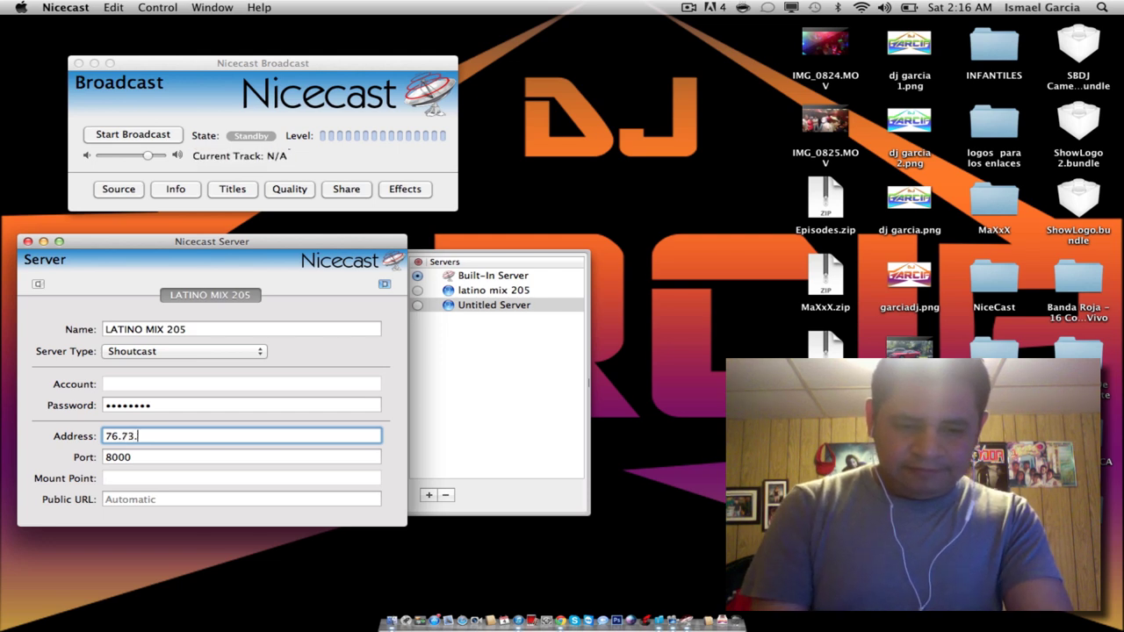
{"action": "type", "text": "3.1"}
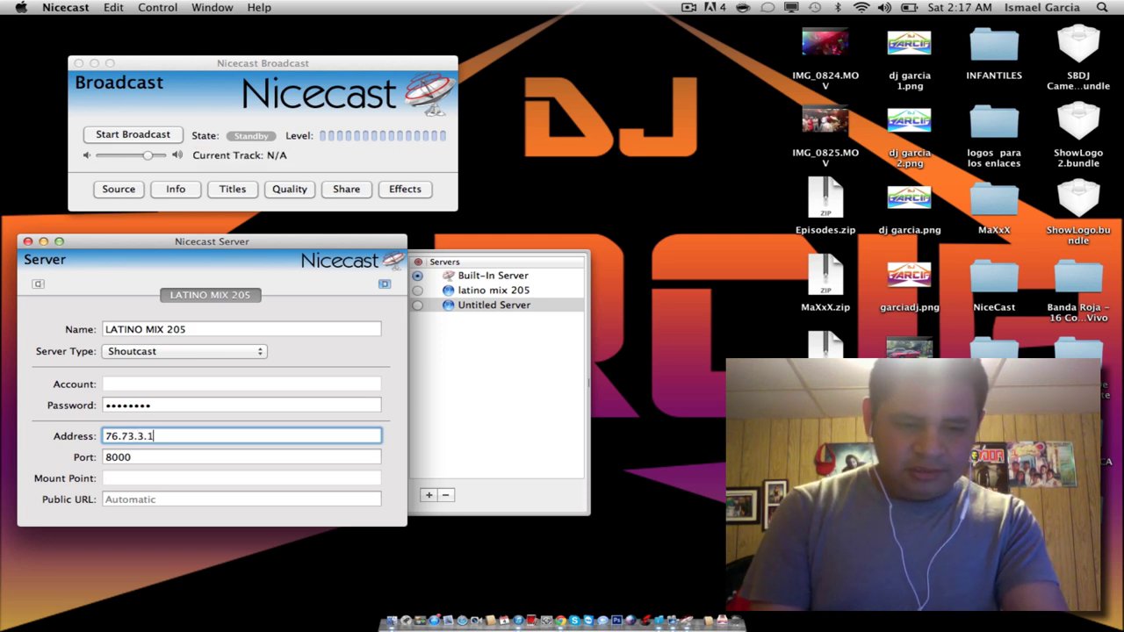
{"action": "type", "text": "38"}
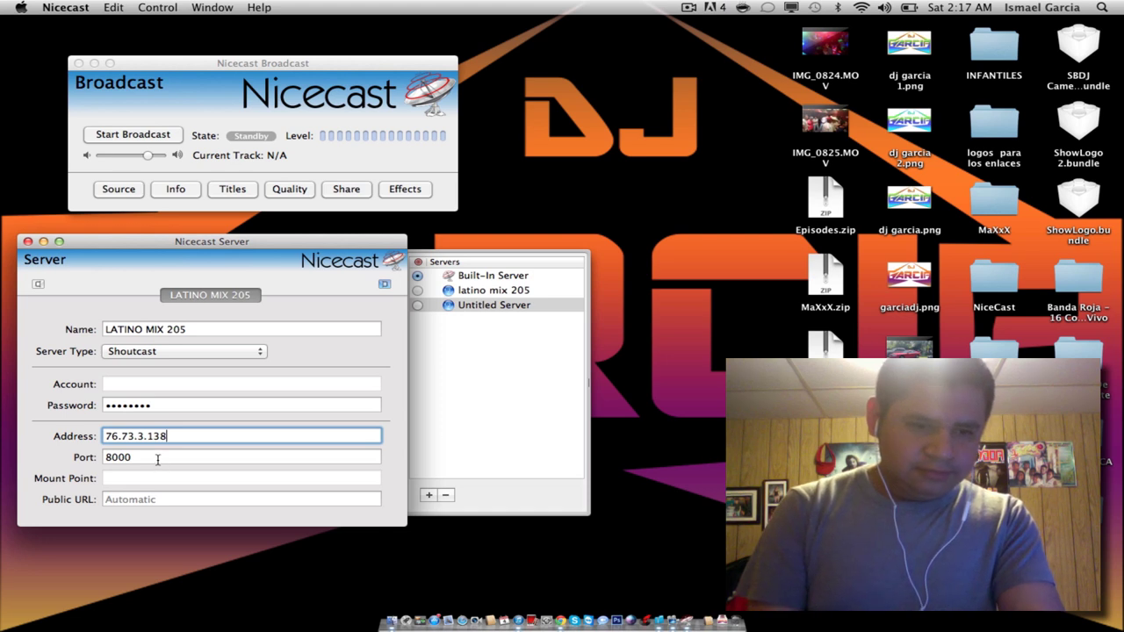
Set the new server's port to 4024, and visit its Public URL and Password fields.
{"action": "key", "text": "Tab"}
{"action": "type", "text": "8"}
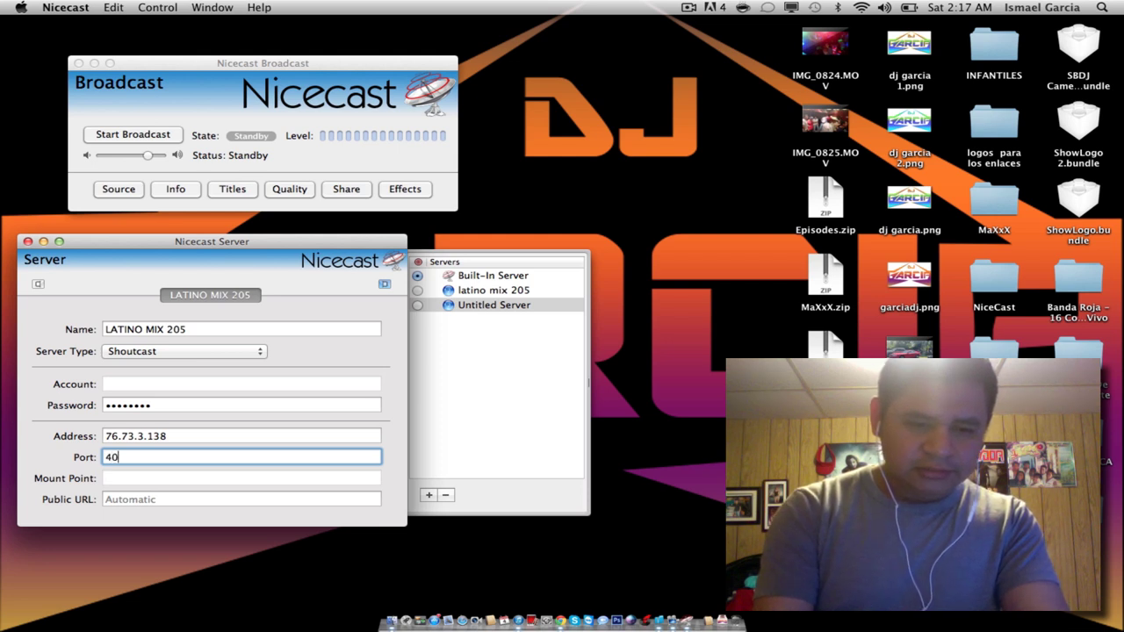
{"action": "type", "text": "24"}
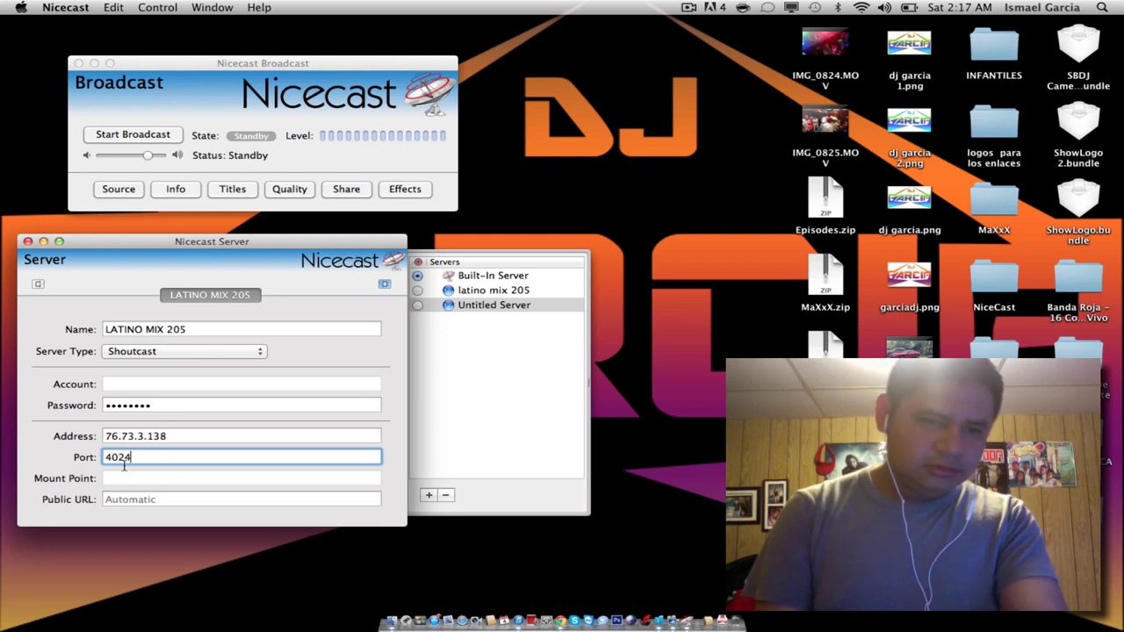
{"action": "left_click", "coordinate": [134, 504]}
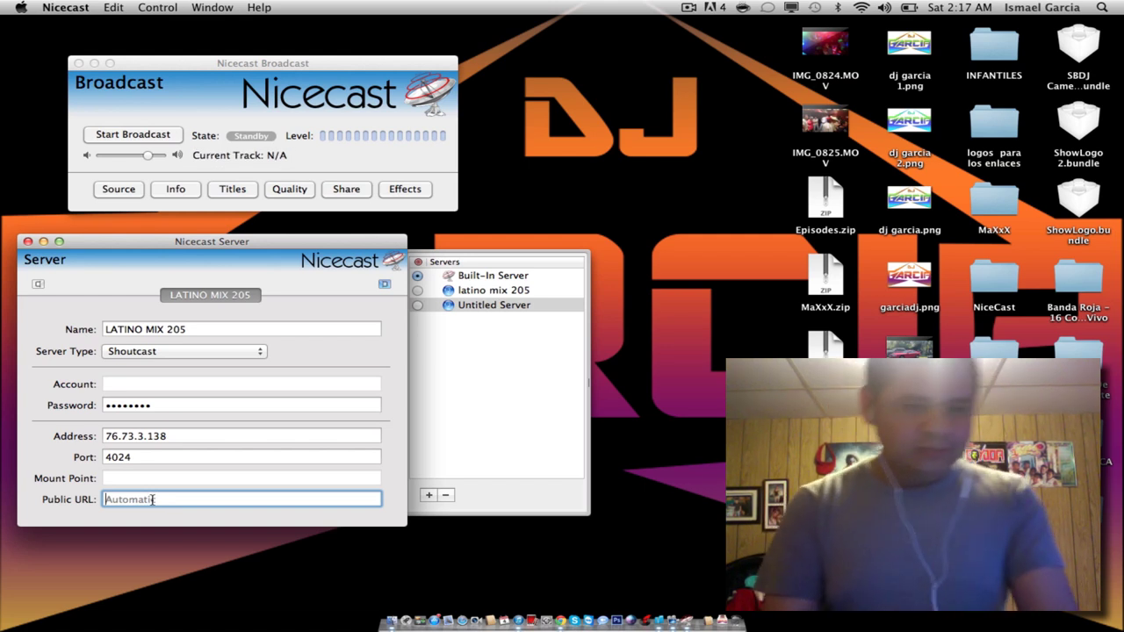
{"action": "left_click", "coordinate": [165, 408]}
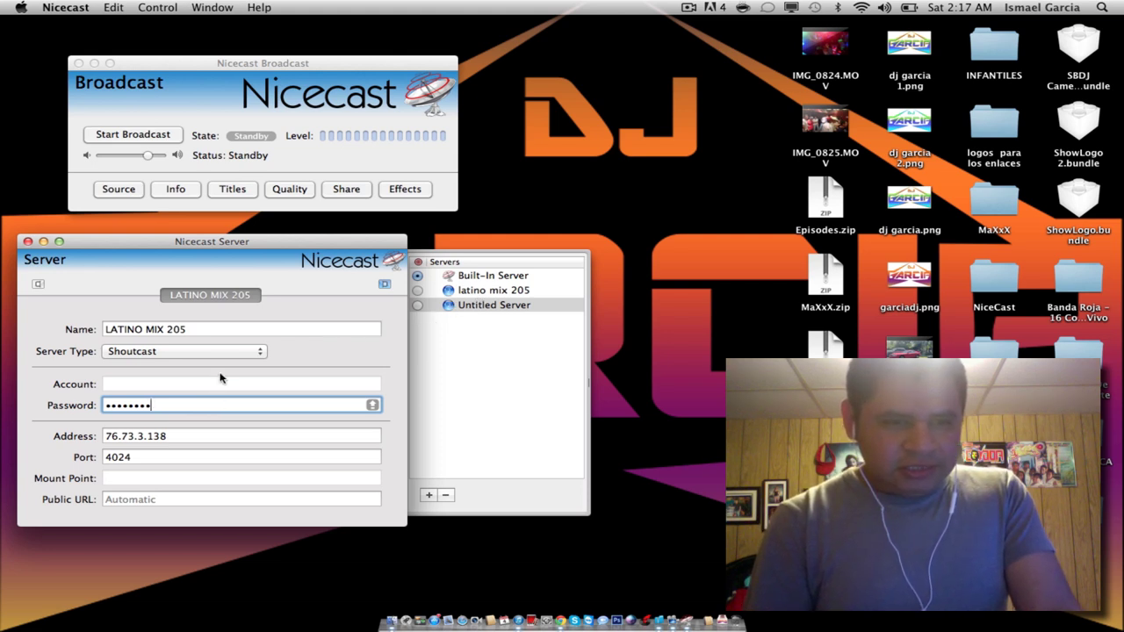
Make the new LATINO MIX 205 server the active one, and hide and reshow the server list.
{"action": "left_click", "coordinate": [459, 306]}
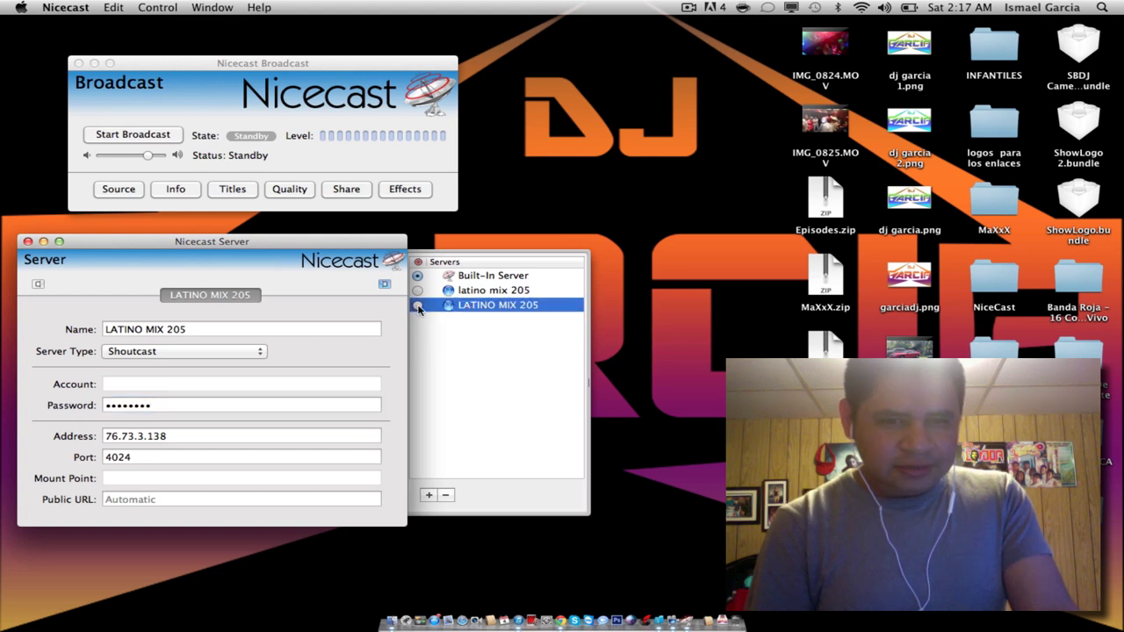
{"action": "left_click", "coordinate": [418, 305]}
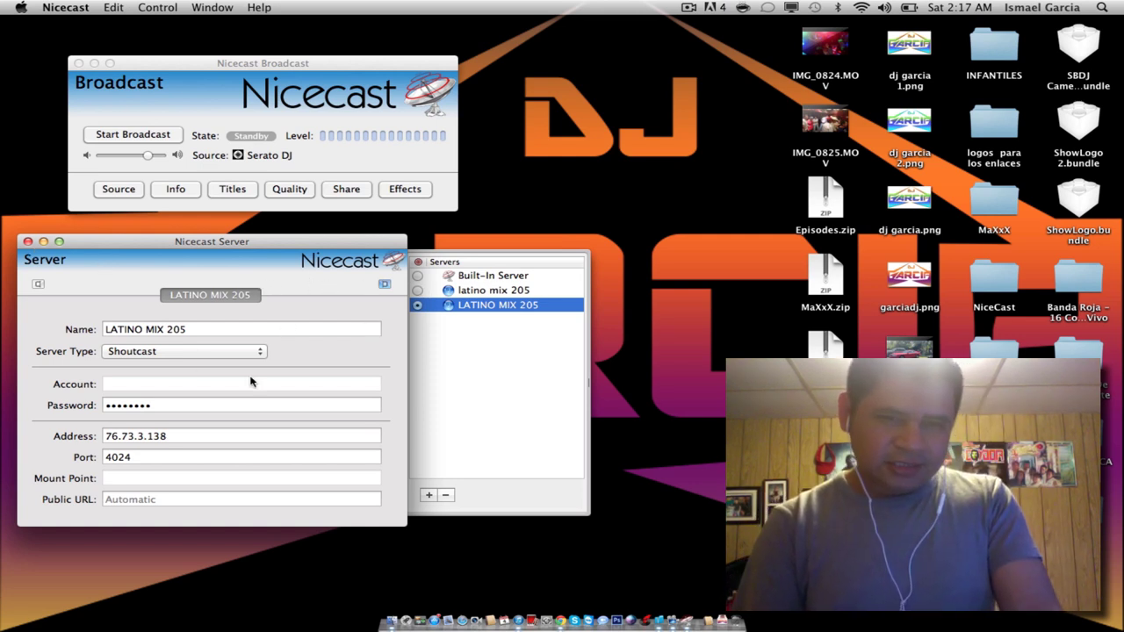
{"action": "left_click", "coordinate": [386, 285]}
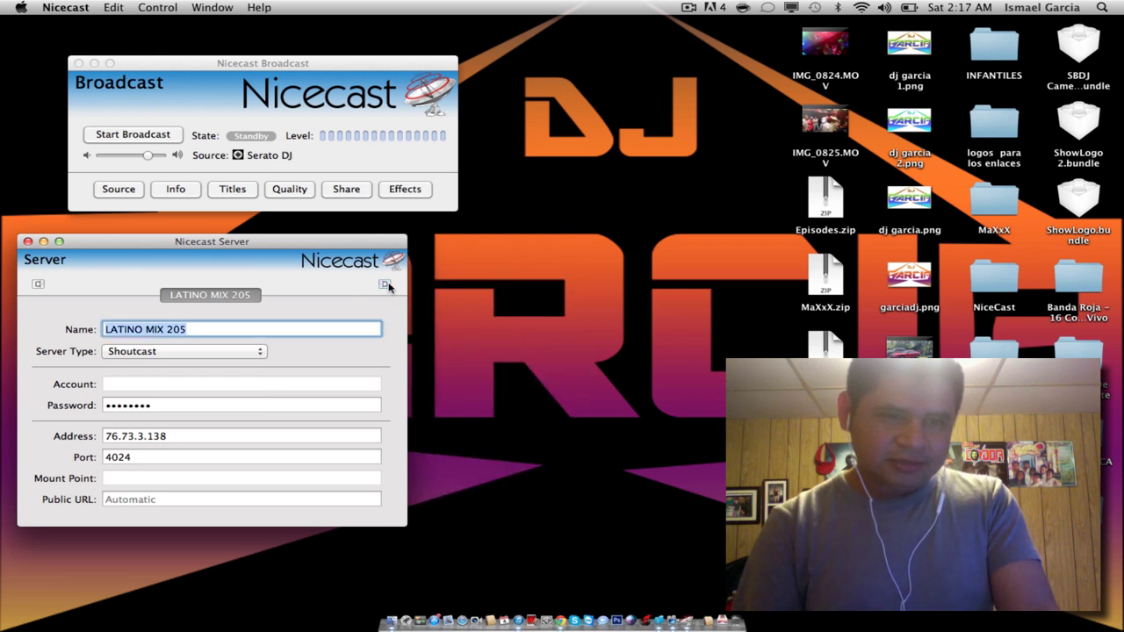
{"action": "left_click", "coordinate": [384, 285]}
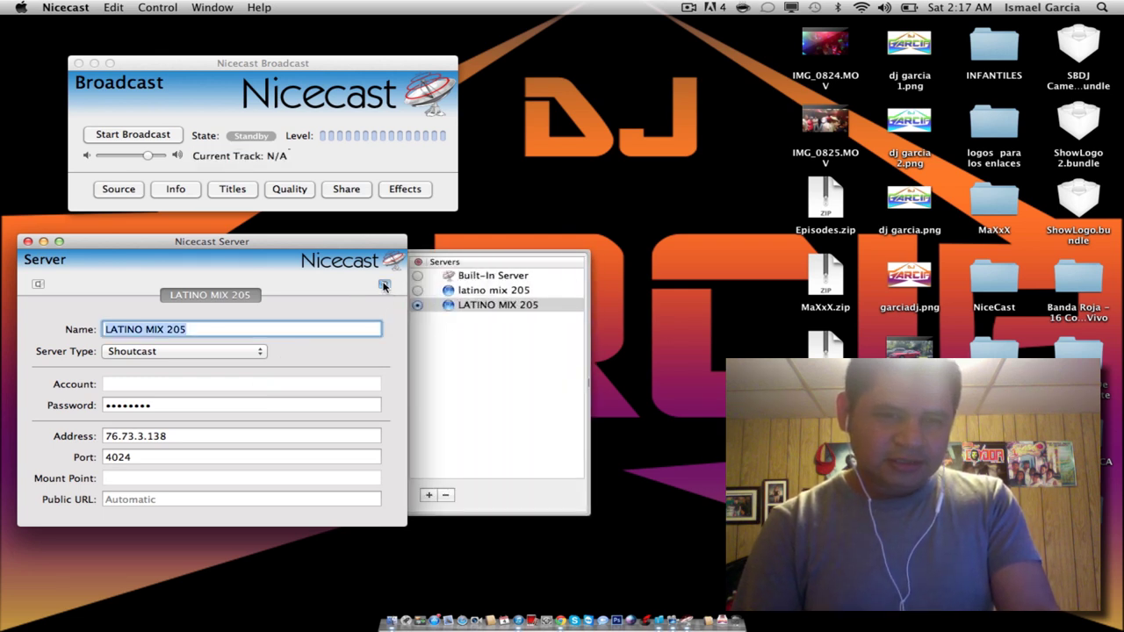
{"action": "left_click", "coordinate": [385, 286]}
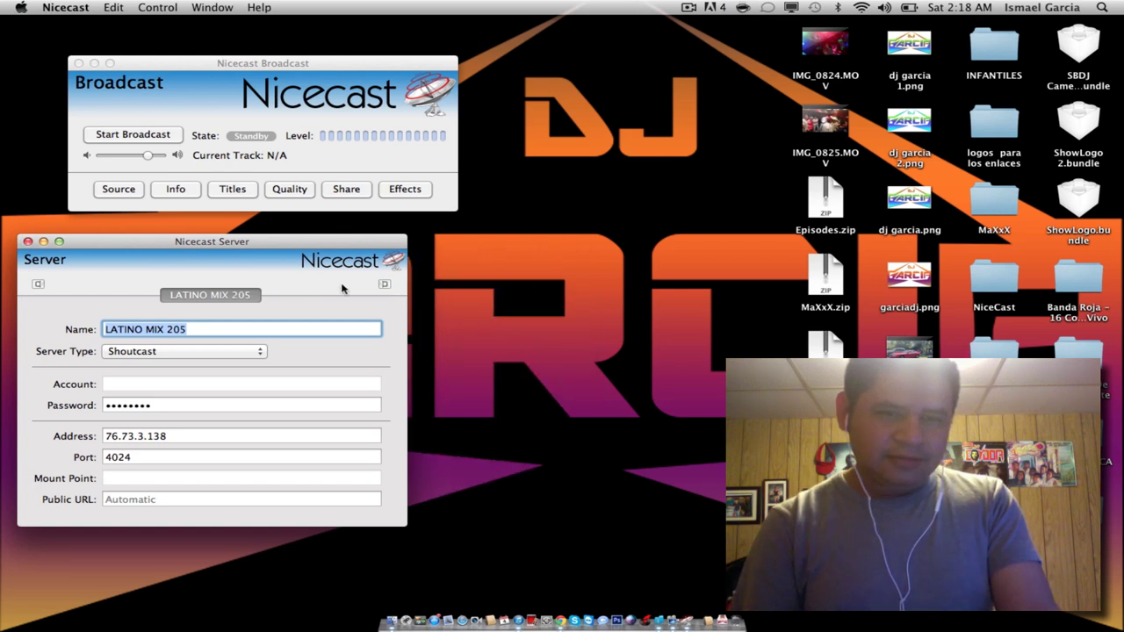
{"action": "left_click", "coordinate": [385, 284]}
Make the existing lowercase latino mix 205 server the active one and close the server window.
{"action": "left_click", "coordinate": [486, 290]}
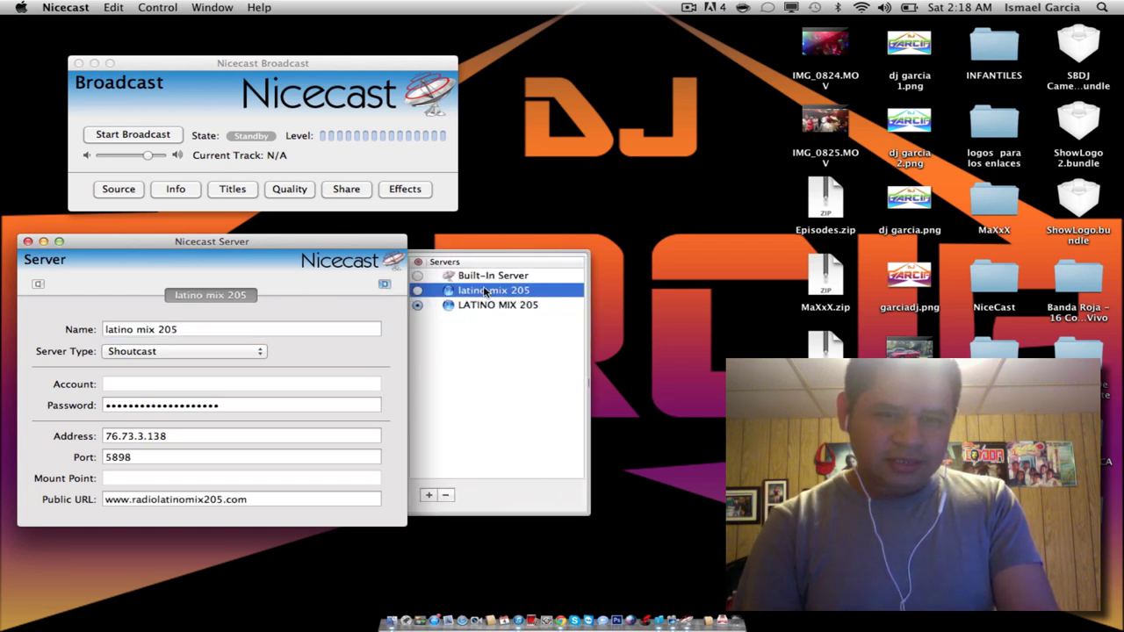
{"action": "left_click", "coordinate": [417, 291]}
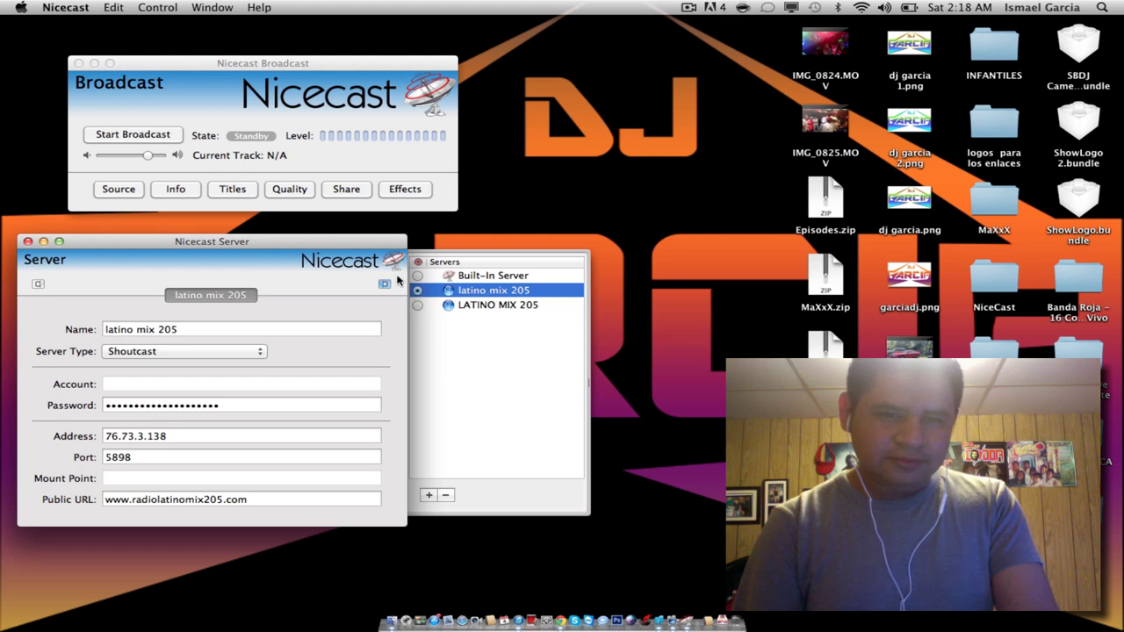
{"action": "left_click", "coordinate": [28, 241]}
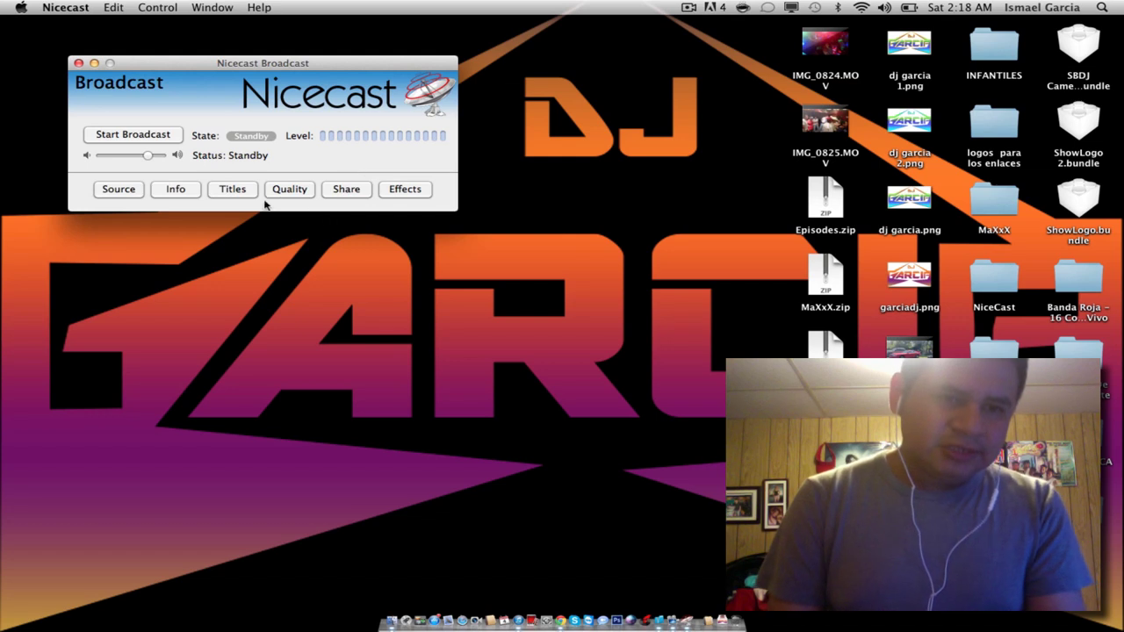
Check the broadcast's Source settings, close them, and open the stream Information settings.
{"action": "left_click", "coordinate": [118, 190]}
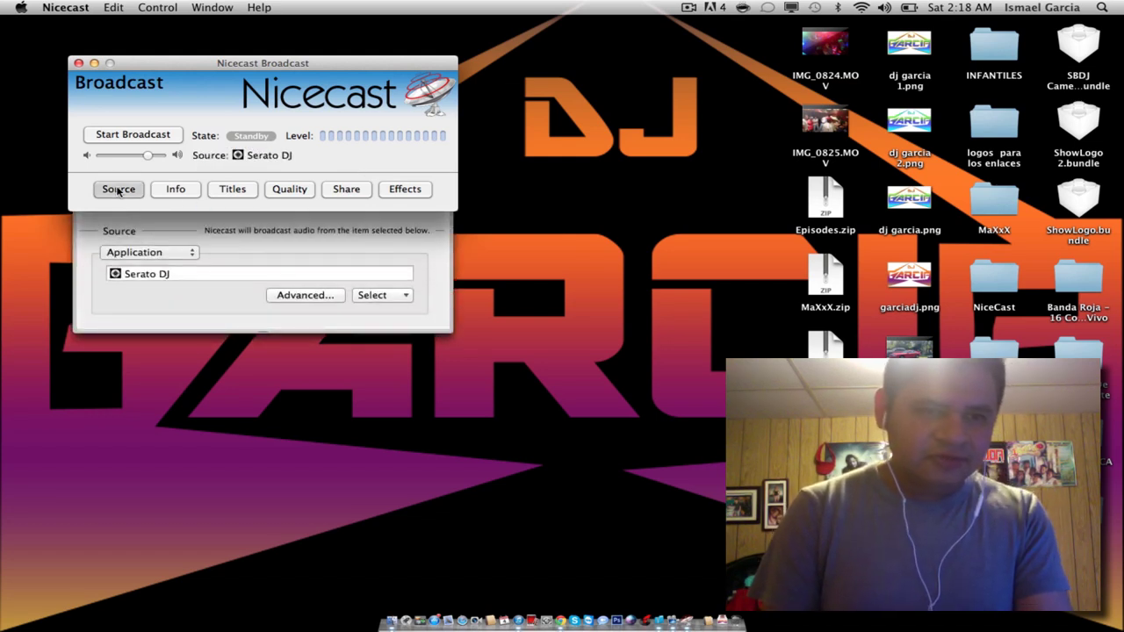
{"action": "left_click", "coordinate": [119, 190]}
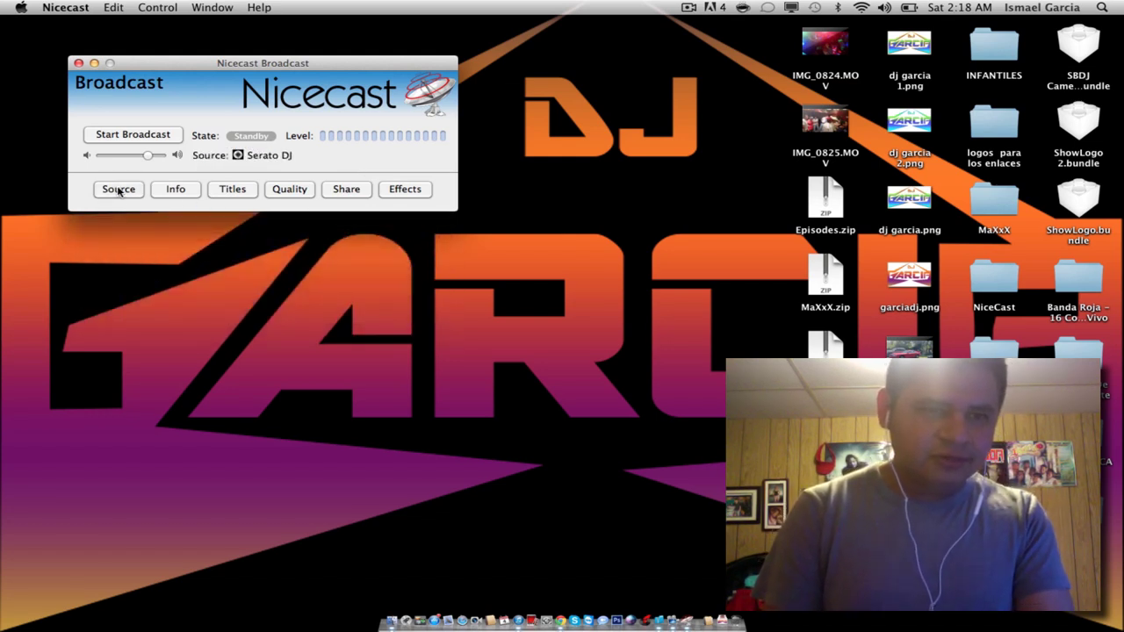
{"action": "left_click", "coordinate": [170, 191]}
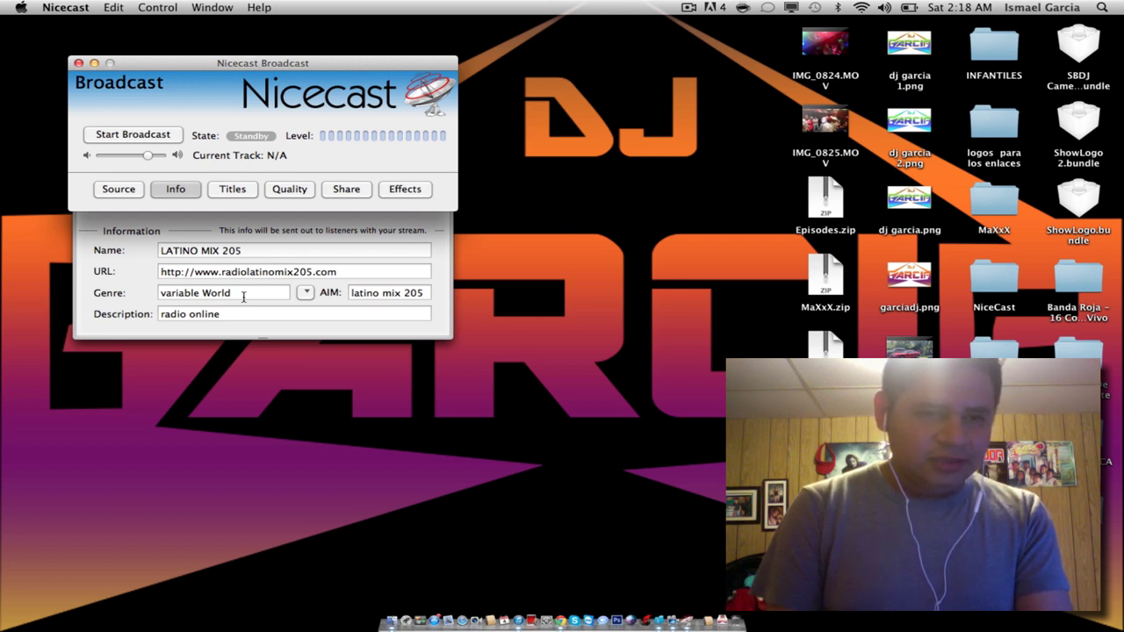
Look through the preset genres and replace the stream's genre with LATINO.
{"action": "left_click", "coordinate": [305, 293]}
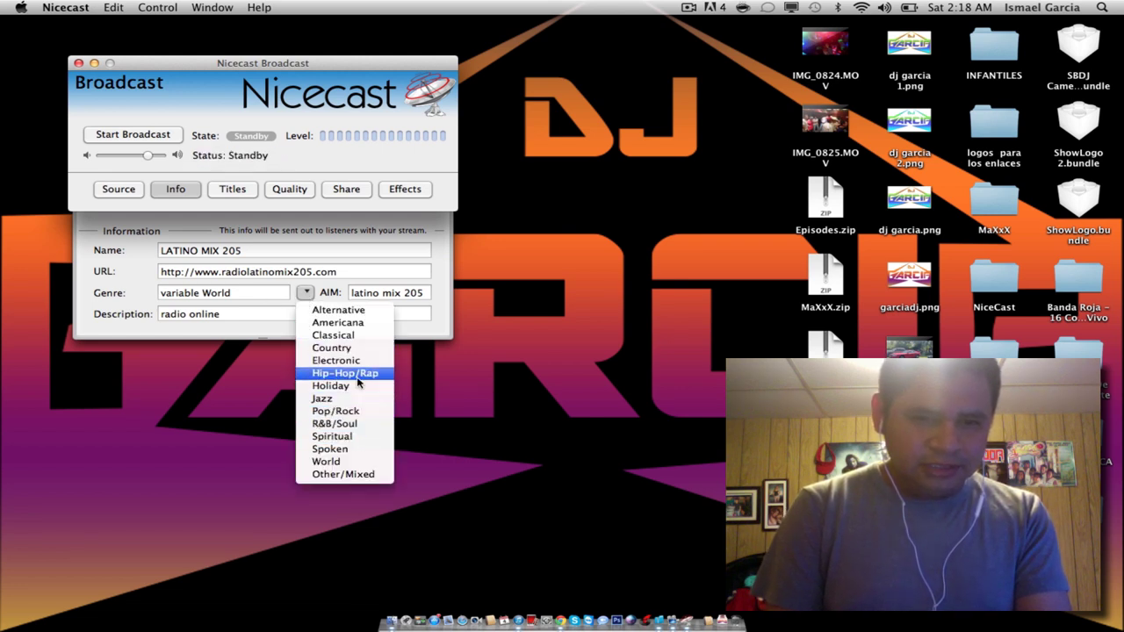
{"action": "left_click", "coordinate": [239, 296]}
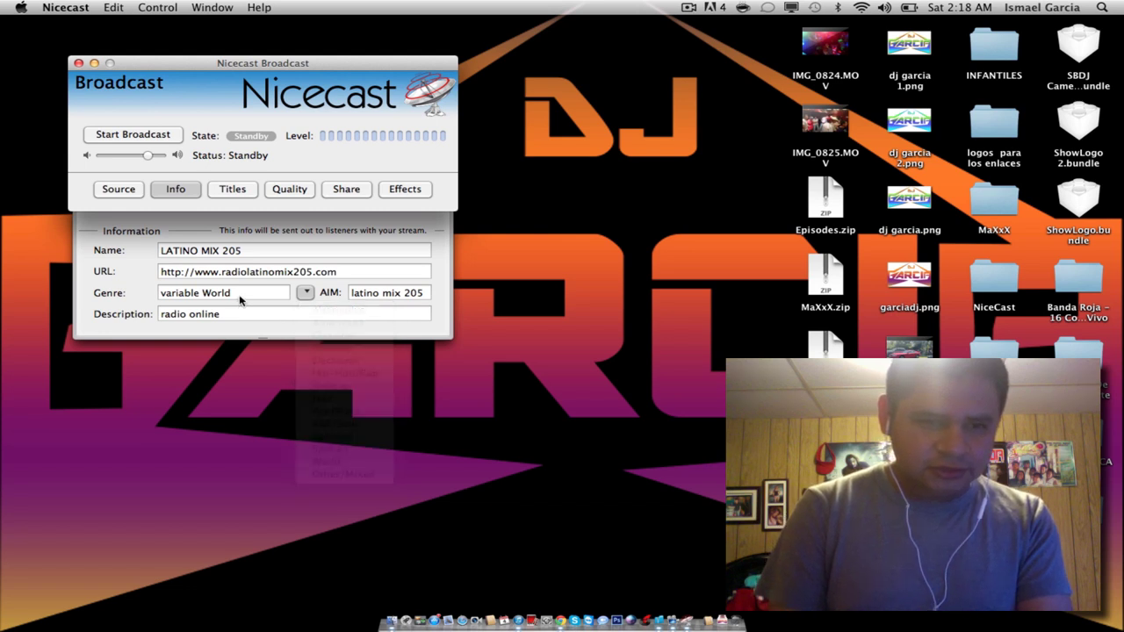
{"action": "left_click", "coordinate": [238, 292]}
{"action": "key", "text": "BackSpace"}
{"action": "key", "text": "BackSpace"}
{"action": "key", "text": "BackSpace"}
{"action": "key", "text": "BackSpace"}
{"action": "key", "text": "BackSpace"}
{"action": "key", "text": "BackSpace"}
{"action": "key", "text": "BackSpace"}
{"action": "key", "text": "BackSpace"}
{"action": "key", "text": "BackSpace"}
{"action": "key", "text": "BackSpace"}
{"action": "key", "text": "BackSpace"}
{"action": "key", "text": "BackSpace"}
{"action": "key", "text": "BackSpace"}
{"action": "key", "text": "BackSpace"}
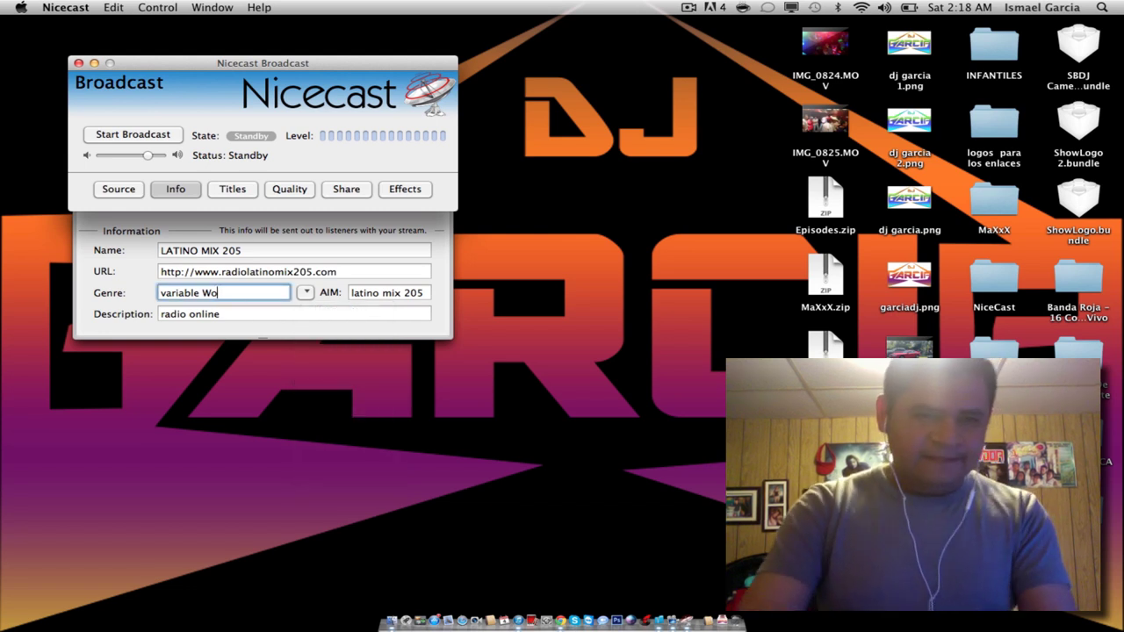
{"action": "type", "text": "LATINO"}
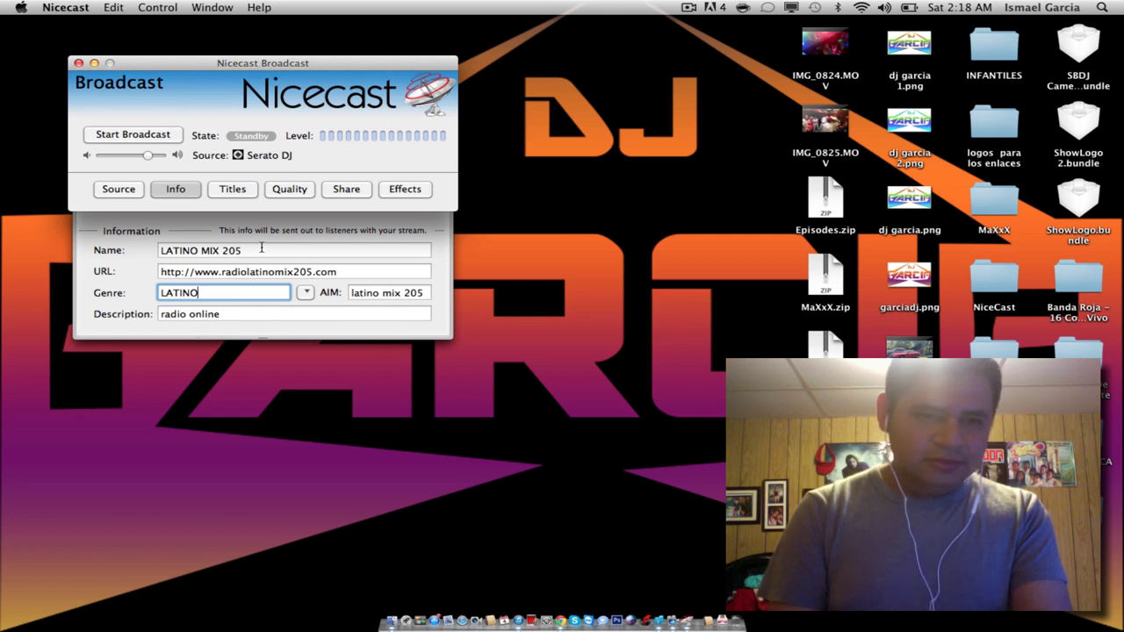
Review the broadcast's track title settings, the quality settings with the available bitrates, and the sharing addresses.
{"action": "left_click", "coordinate": [228, 192]}
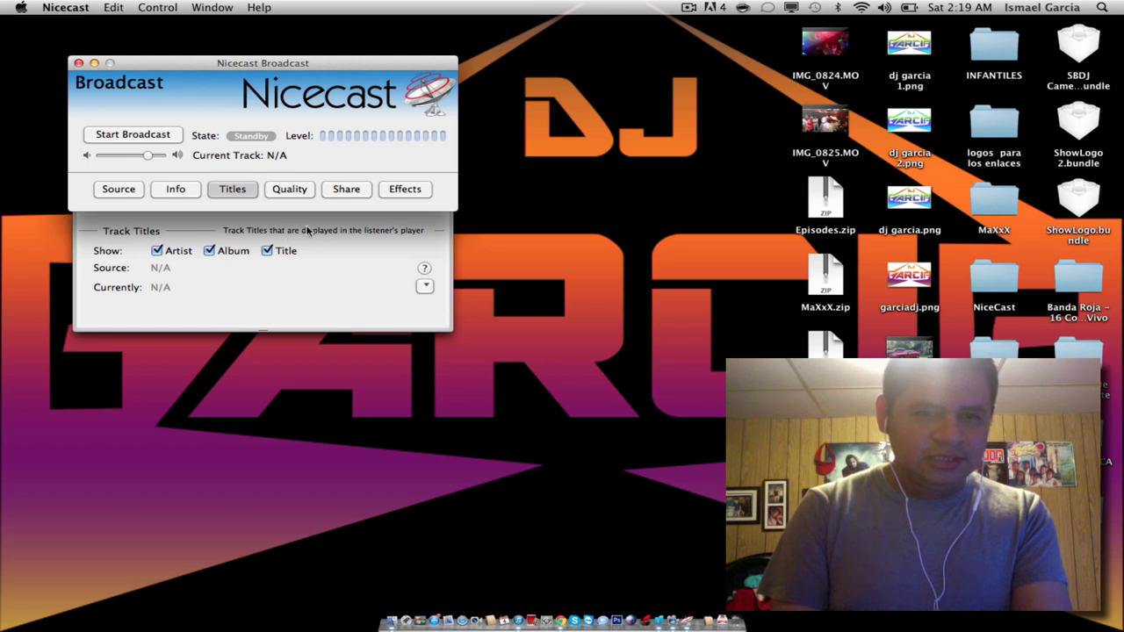
{"action": "left_click", "coordinate": [292, 197]}
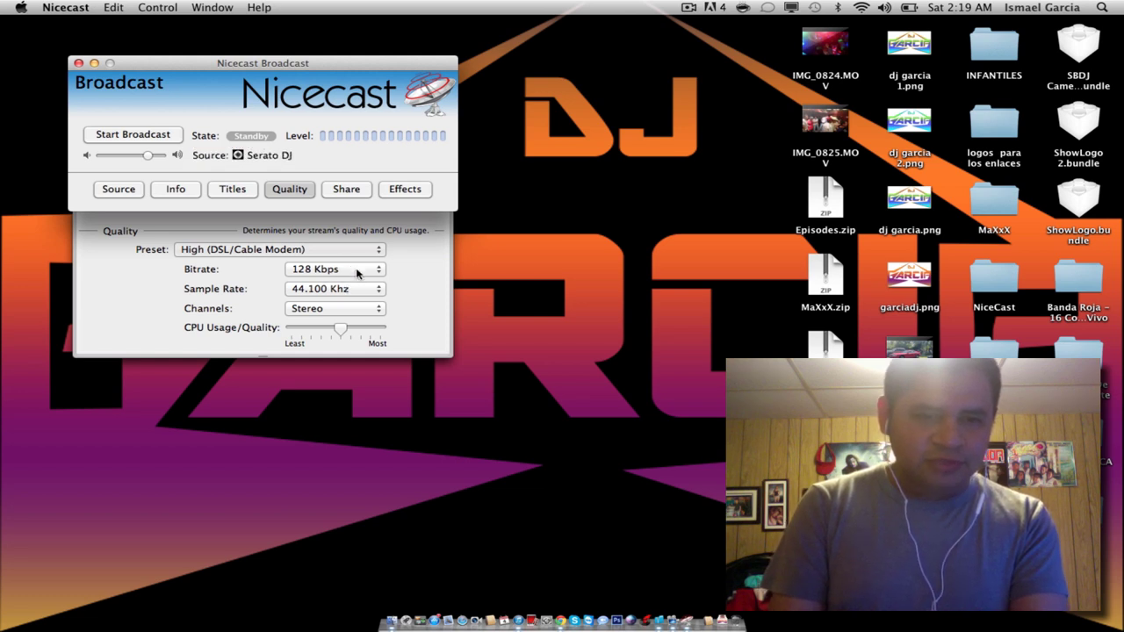
{"action": "left_click", "coordinate": [361, 271]}
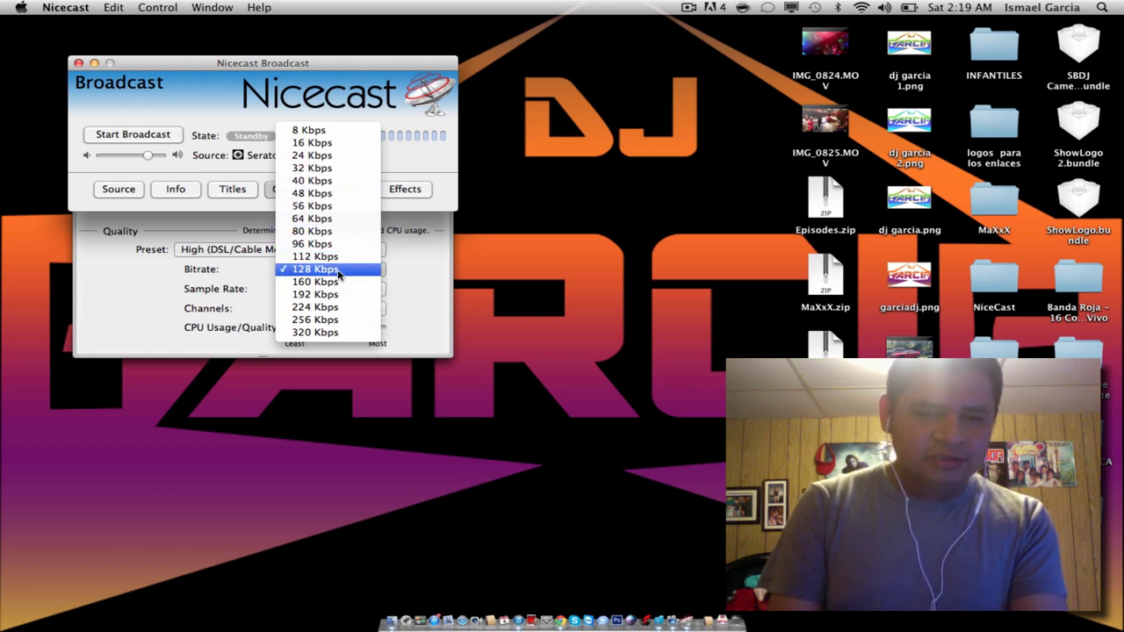
{"action": "left_click", "coordinate": [426, 274]}
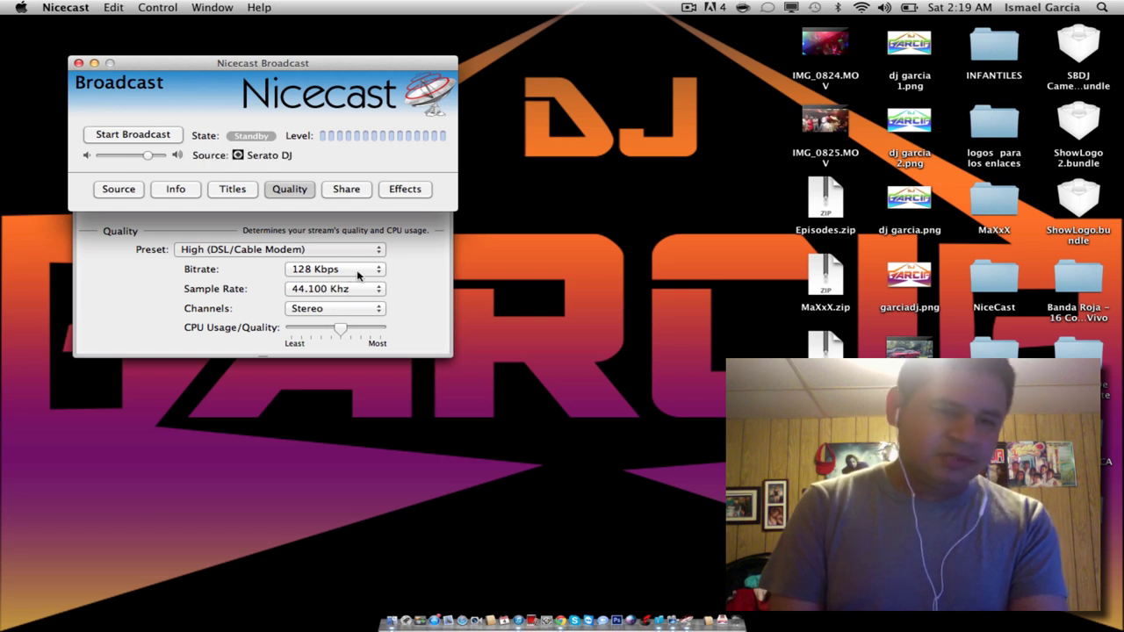
{"action": "left_click", "coordinate": [346, 189]}
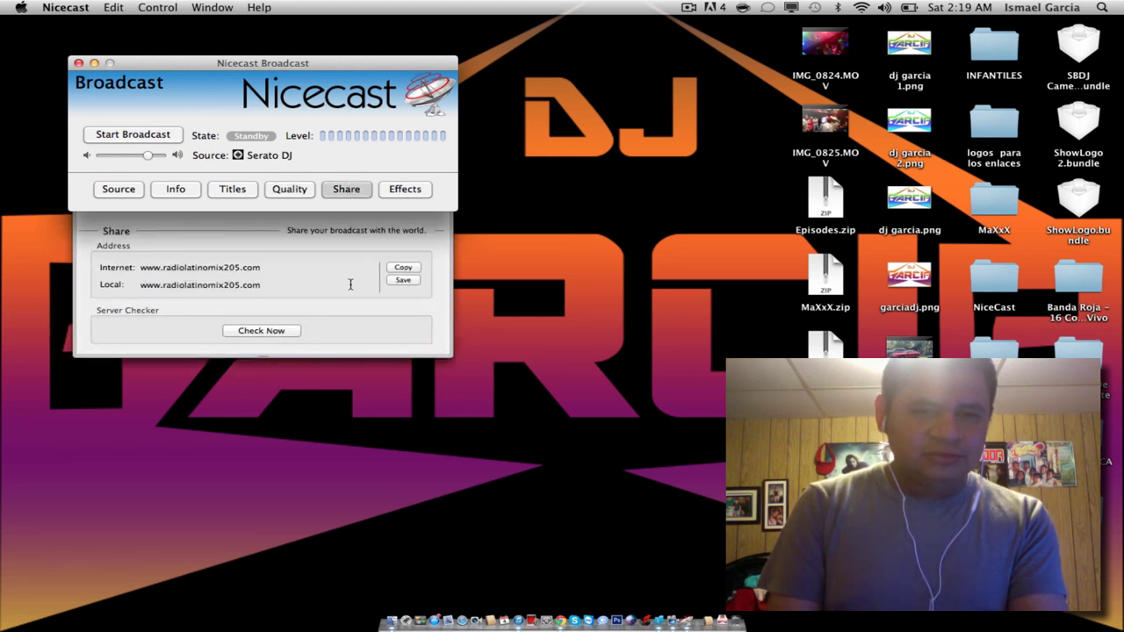
{"action": "left_click", "coordinate": [346, 197]}
Open the broadcast effects and view the VoiceOver effect's editor.
{"action": "left_click", "coordinate": [404, 195]}
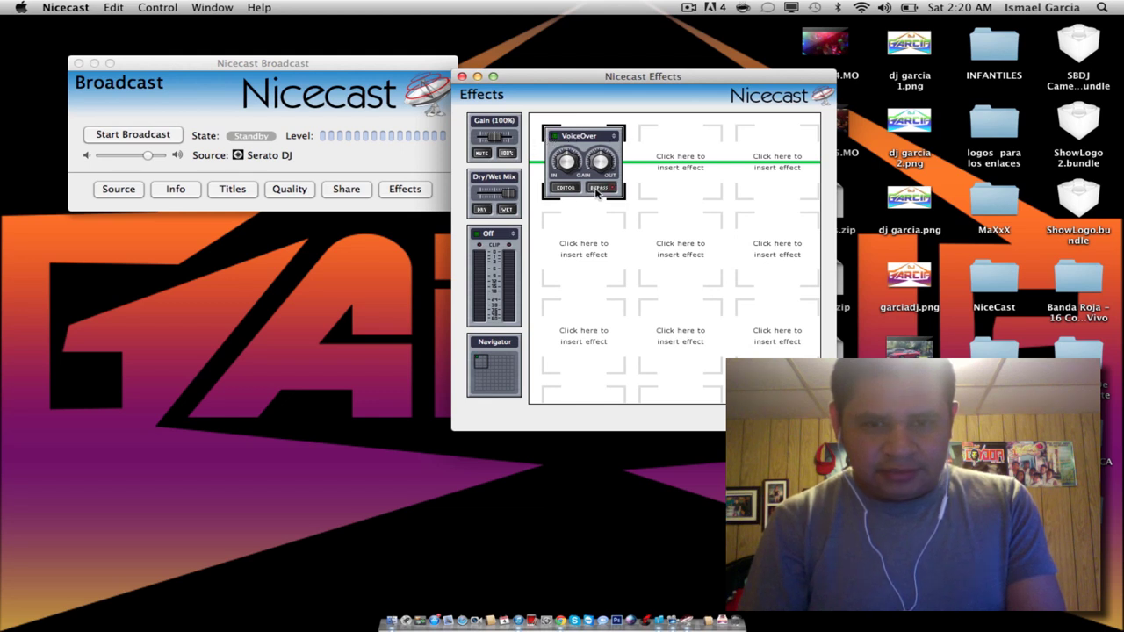
{"action": "left_click", "coordinate": [565, 188]}
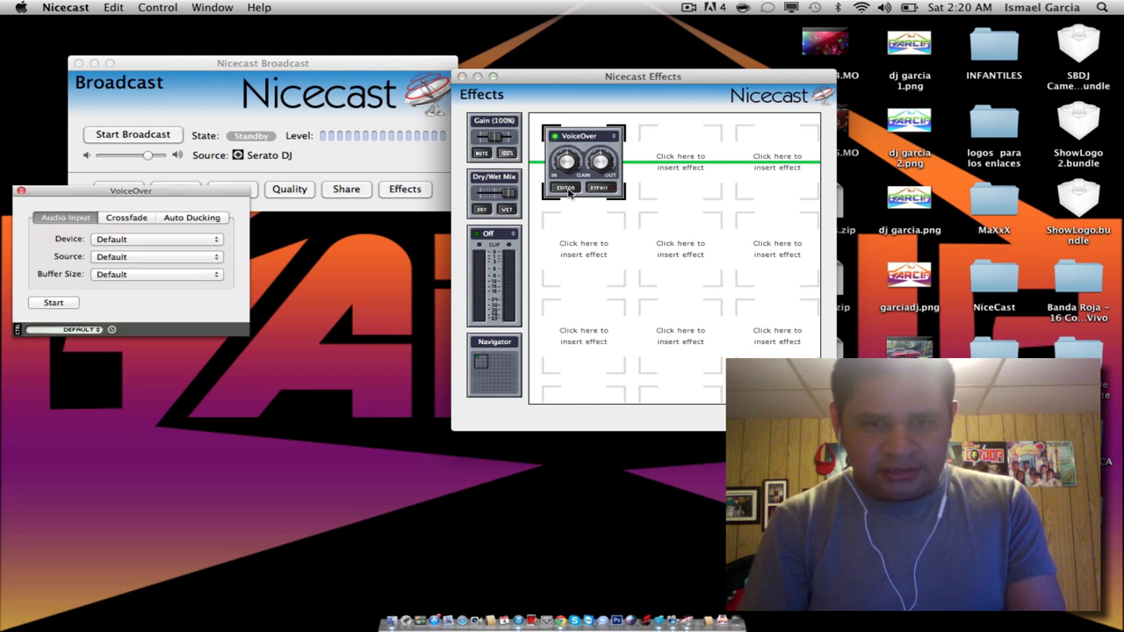
{"action": "left_click", "coordinate": [21, 190]}
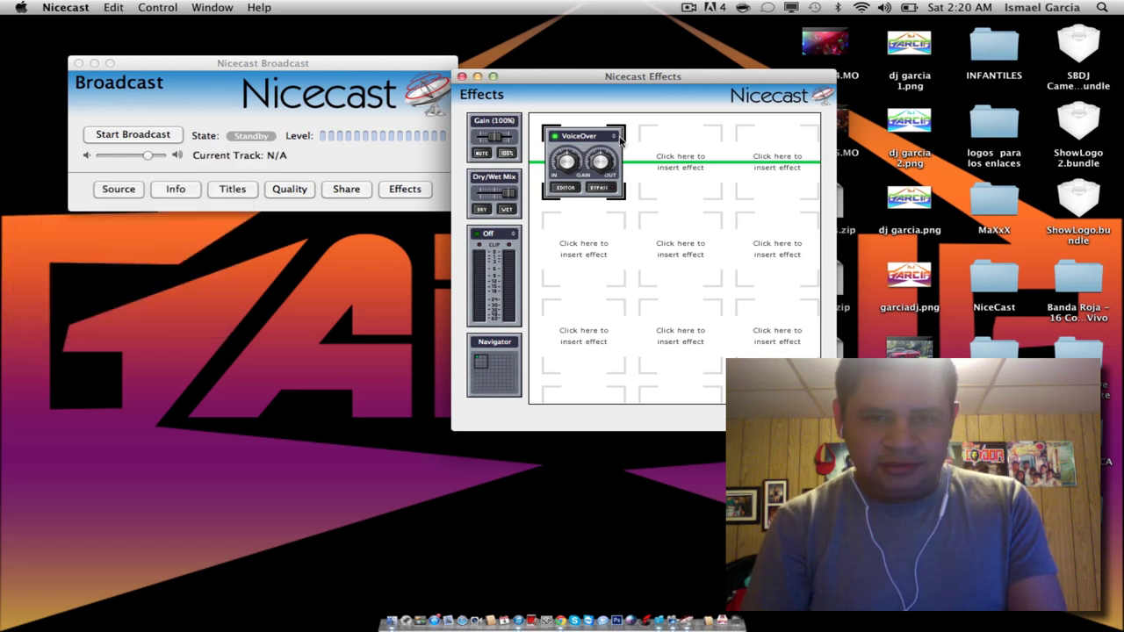
Remove the VoiceOver effect from the first slot and insert the 4FX VoiceOver effect there again.
{"action": "left_click", "coordinate": [618, 137]}
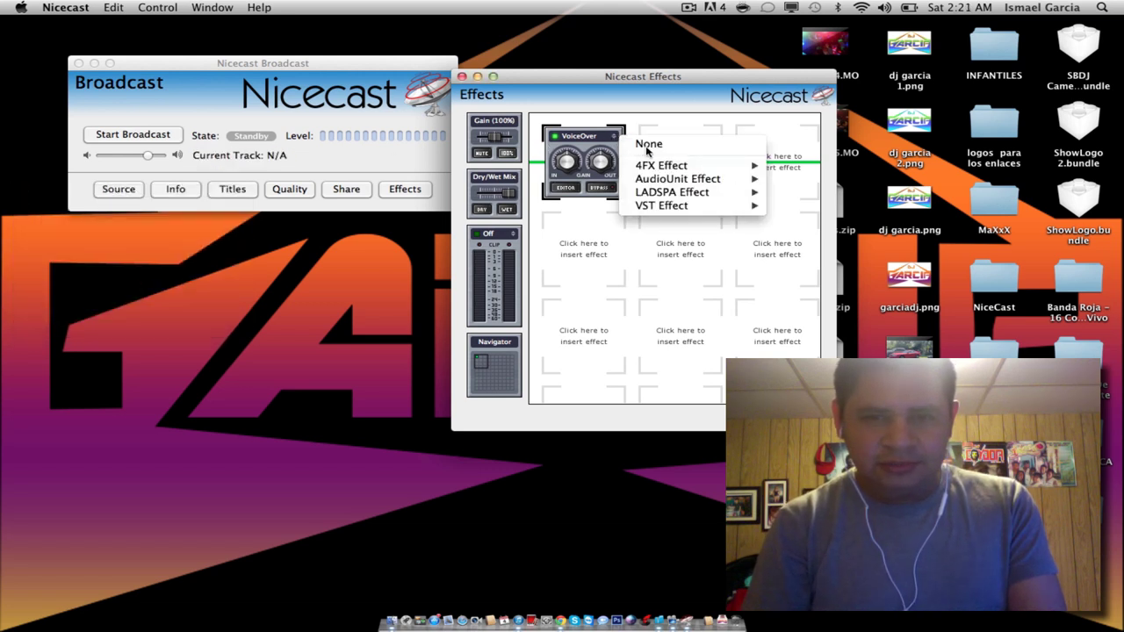
{"action": "left_click", "coordinate": [647, 151]}
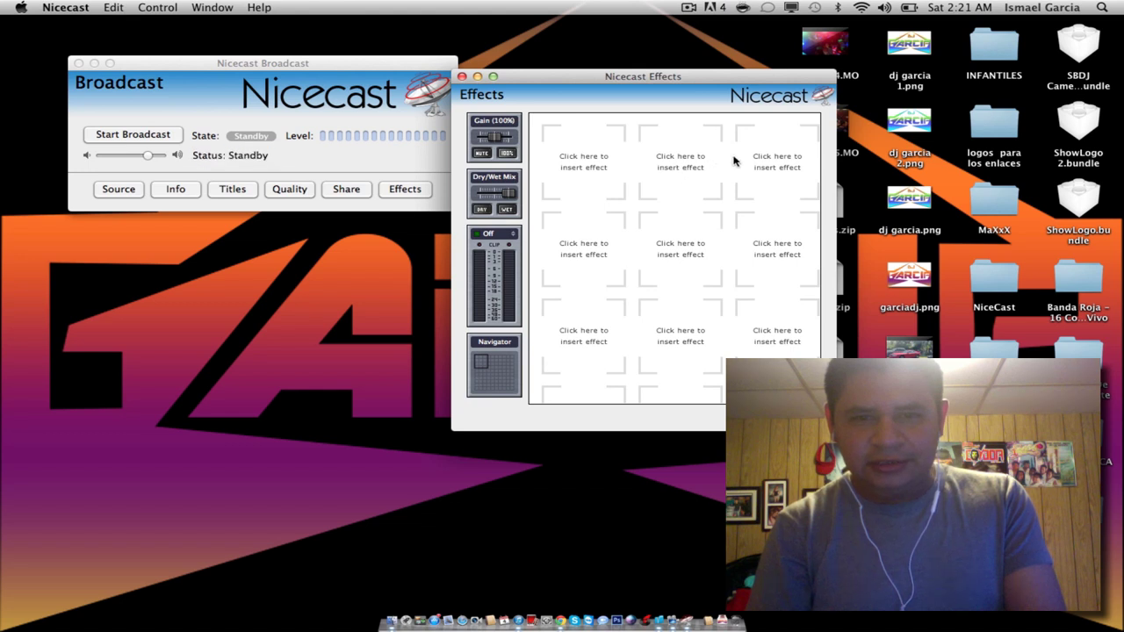
{"action": "left_click", "coordinate": [585, 159]}
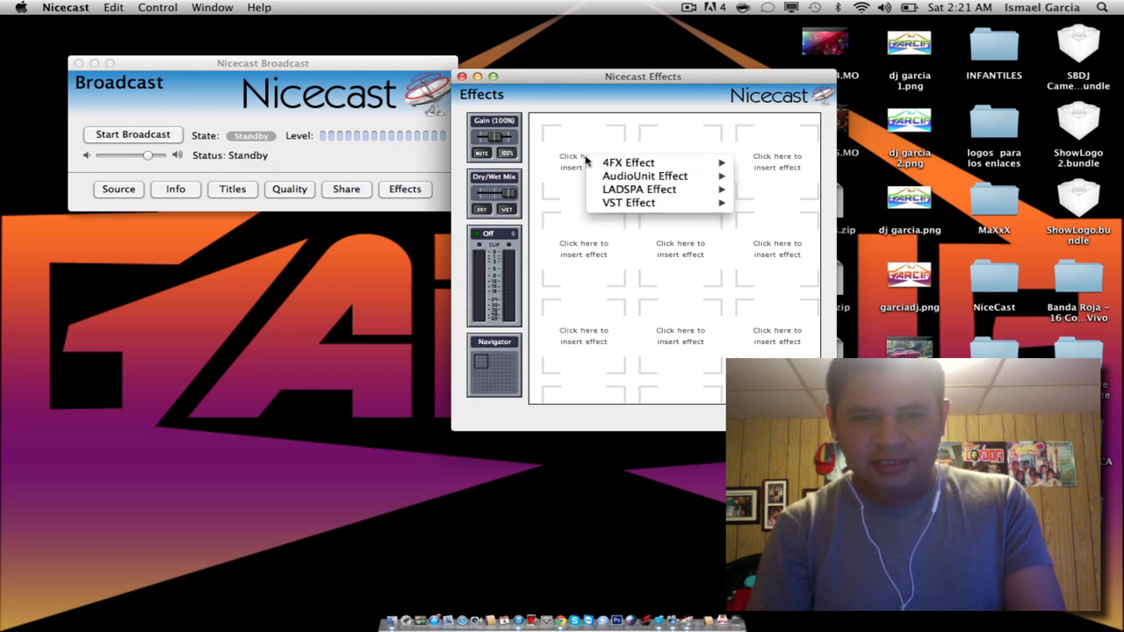
{"action": "mouse_move", "coordinate": [636, 165]}
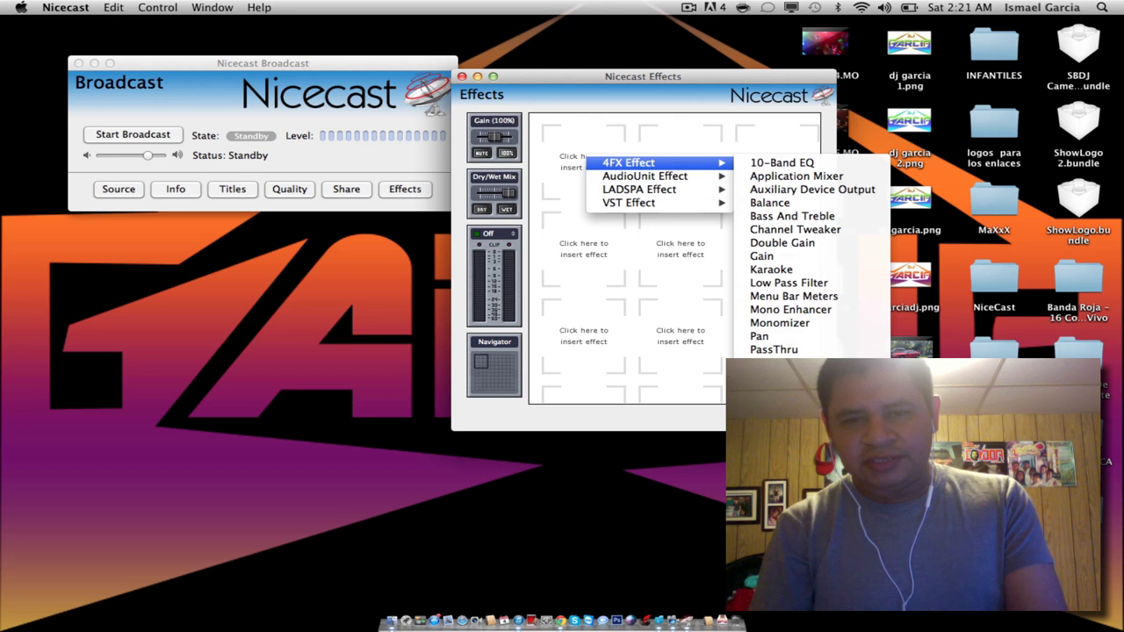
{"action": "left_click", "coordinate": [781, 430]}
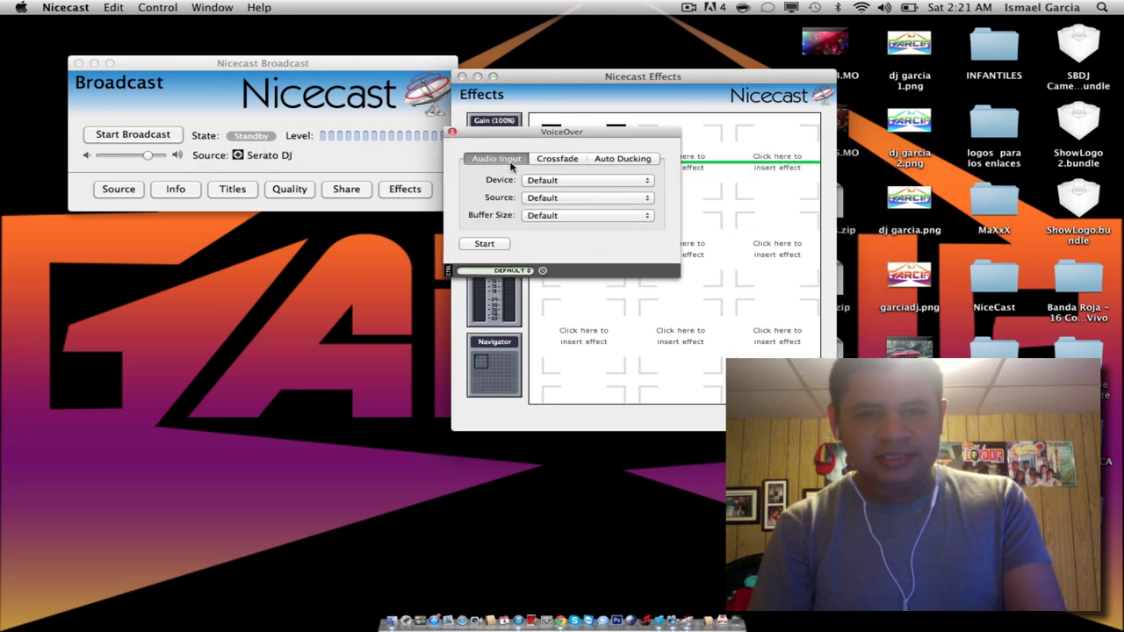
Set the VoiceOver crossfade about midway between Source and Voice and close the effect windows.
{"action": "left_click", "coordinate": [559, 159]}
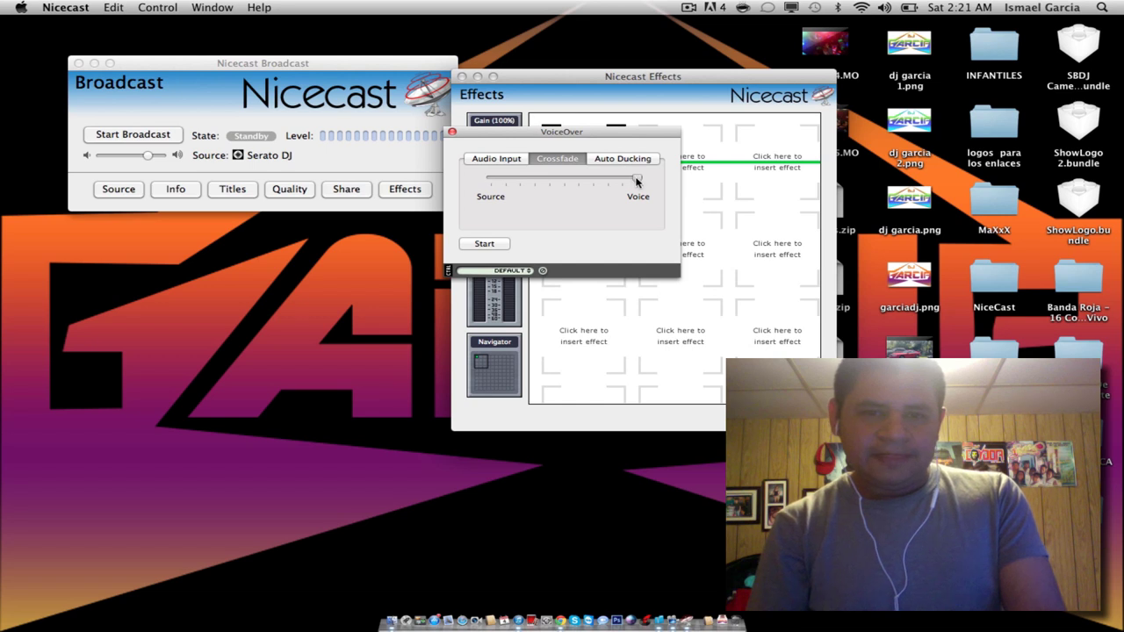
{"action": "left_click_drag", "start_coordinate": [637, 182], "coordinate": [567, 182]}
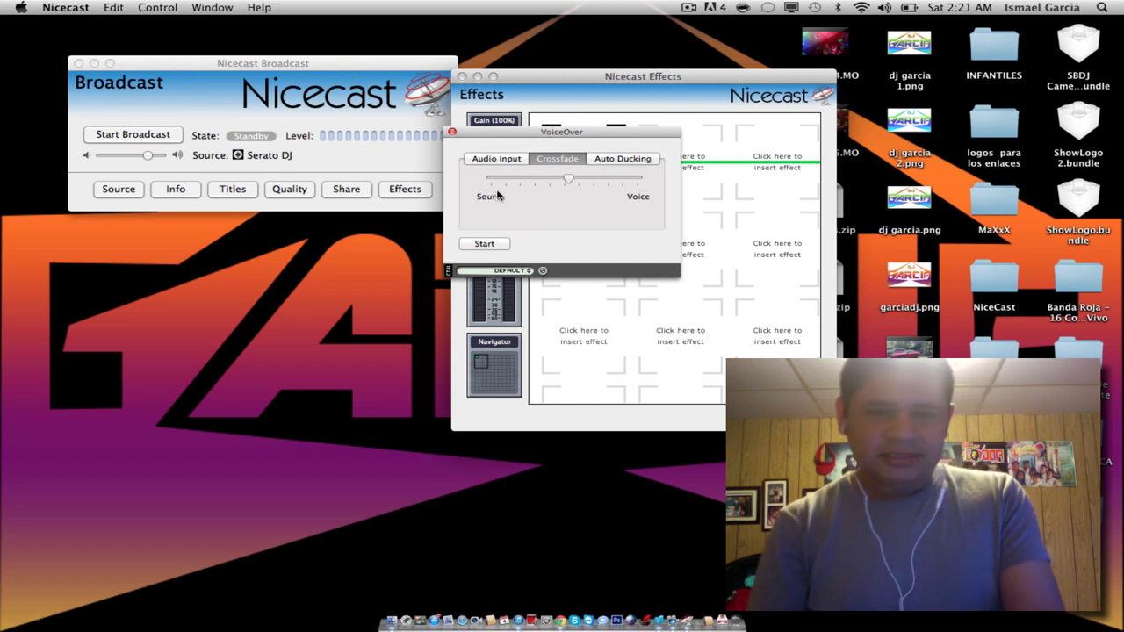
{"action": "left_click", "coordinate": [487, 244]}
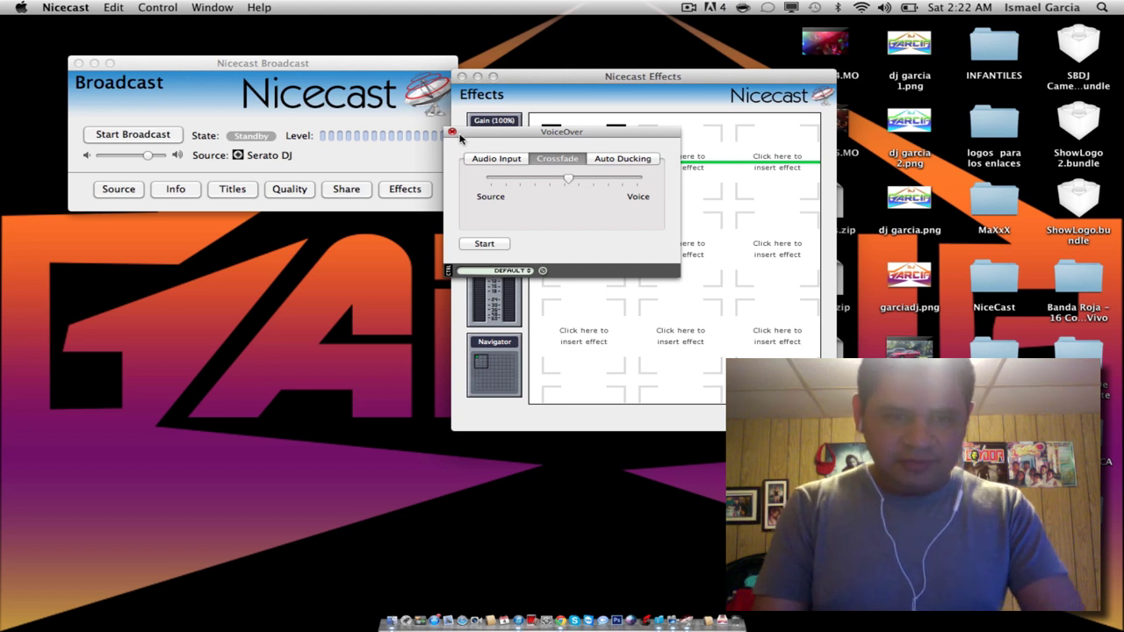
{"action": "left_click", "coordinate": [452, 132]}
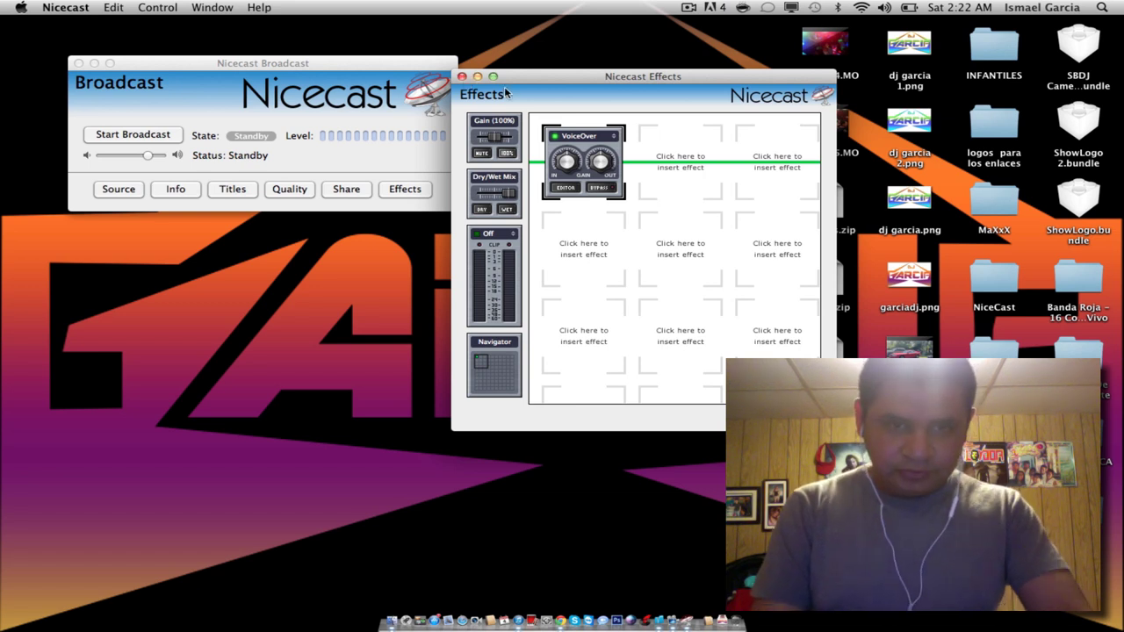
{"action": "left_click", "coordinate": [461, 77]}
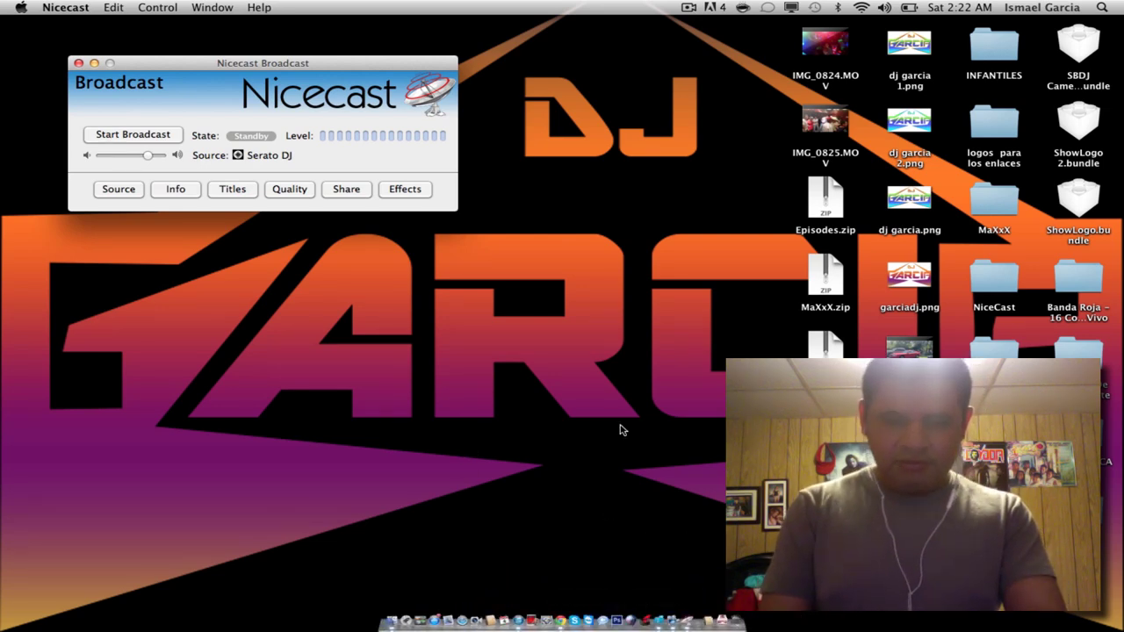
Switch to Serato DJ and show the tracks in the TOXIC DJ crate.
{"action": "key", "text": "F4"}
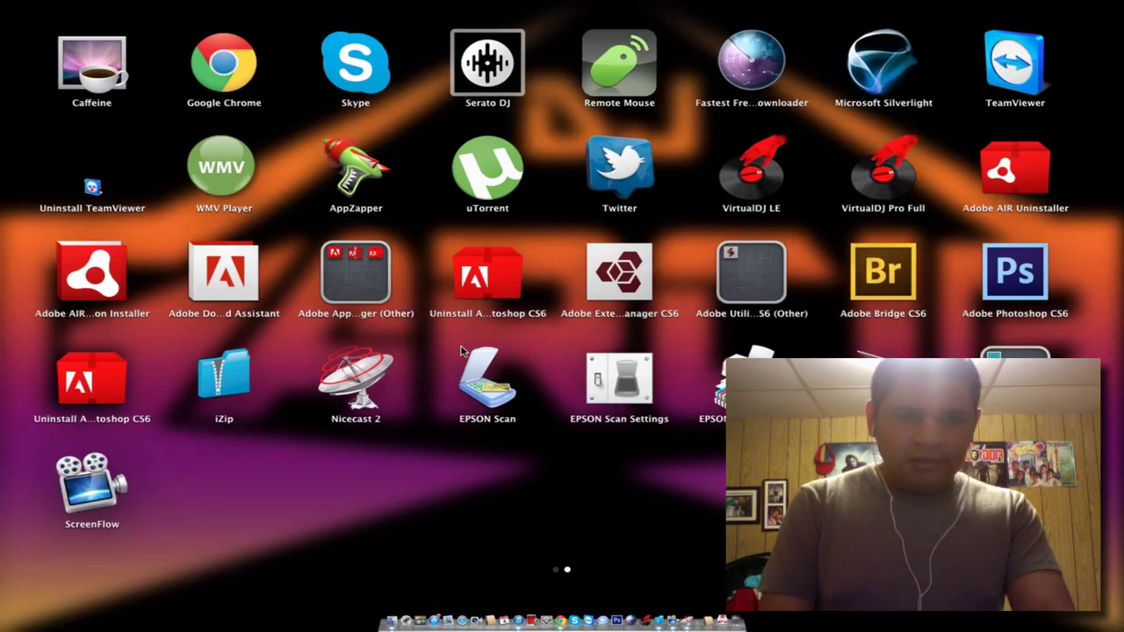
{"action": "left_click", "coordinate": [495, 66]}
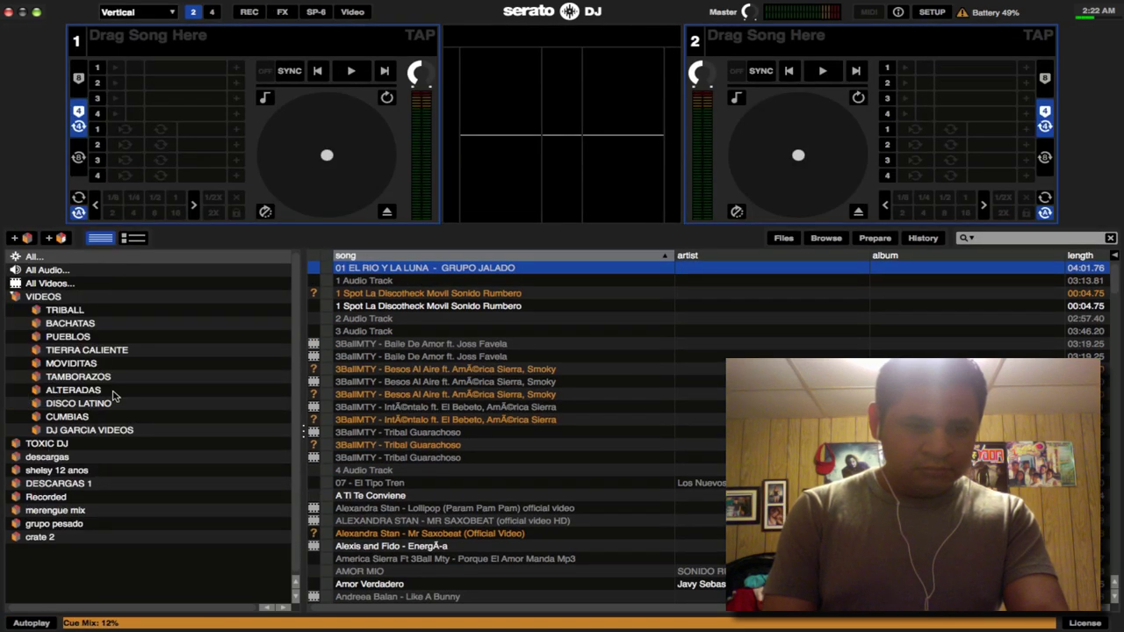
{"action": "left_click", "coordinate": [46, 446]}
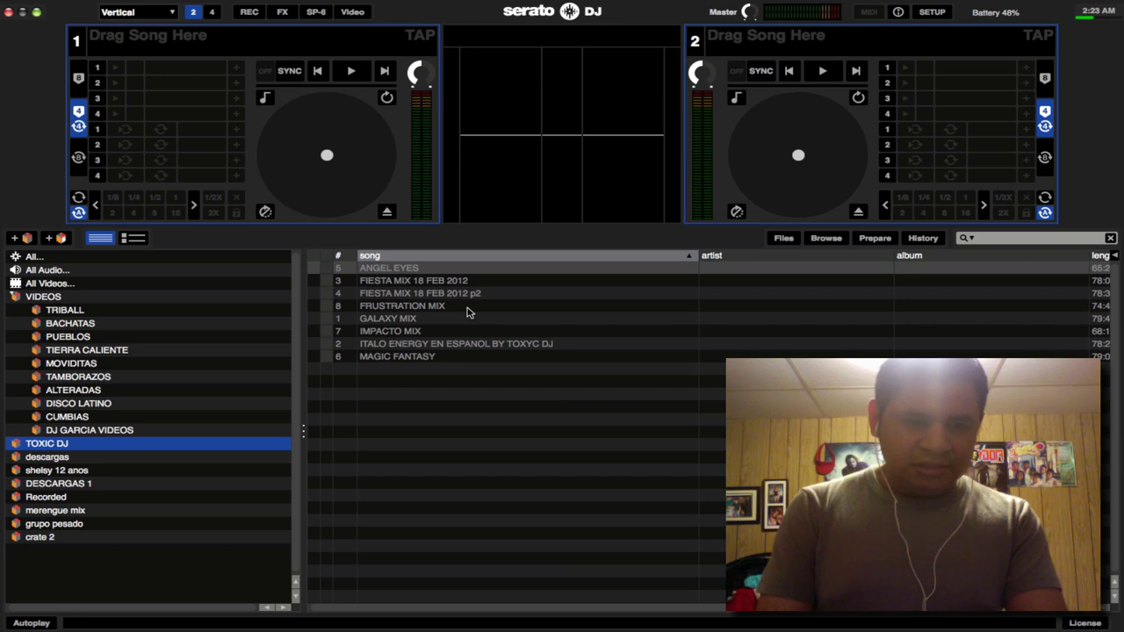
Load ITALO ENERGY EN ESPANOL BY TOXYC DJ onto deck 2 and start playing it.
{"action": "left_click", "coordinate": [416, 347]}
{"action": "left_click_drag", "start_coordinate": [416, 349], "coordinate": [810, 121]}
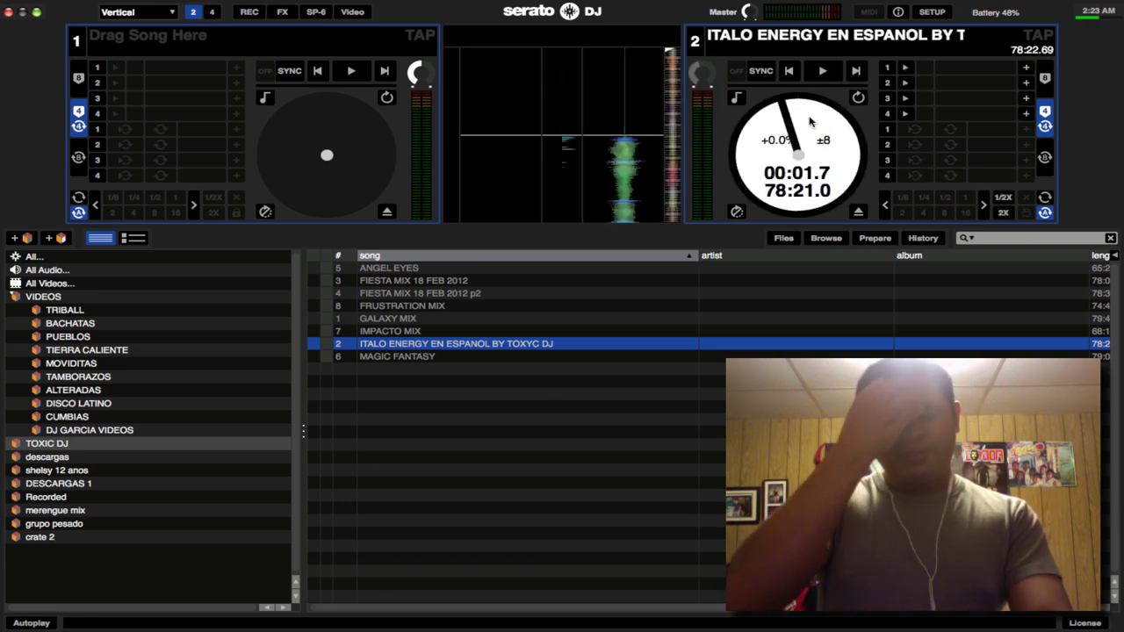
{"action": "key", "text": "s"}
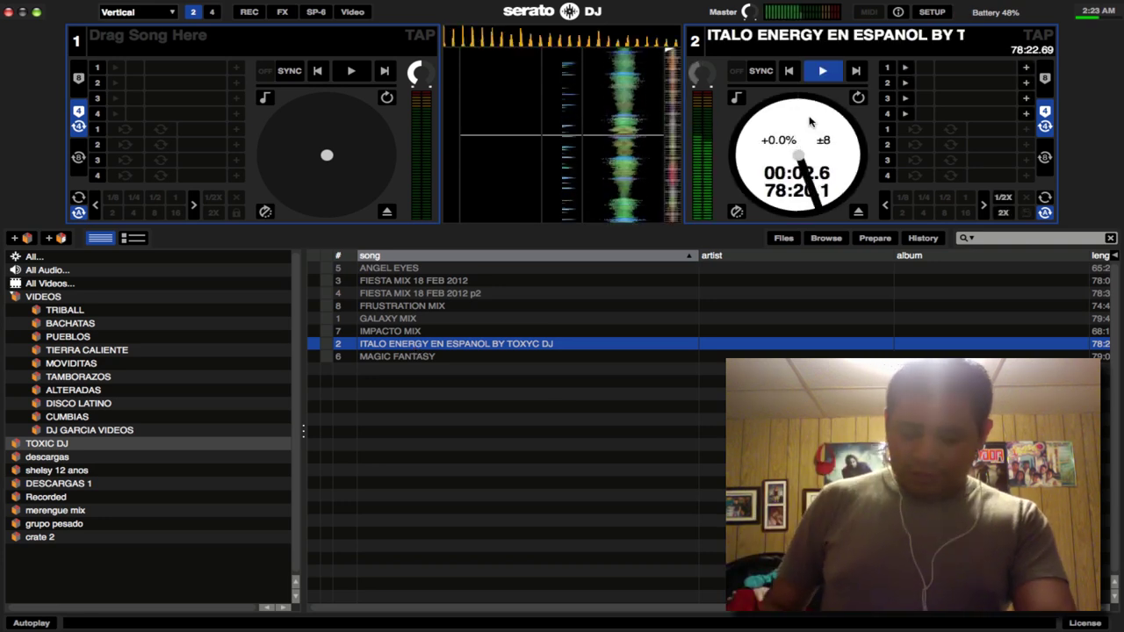